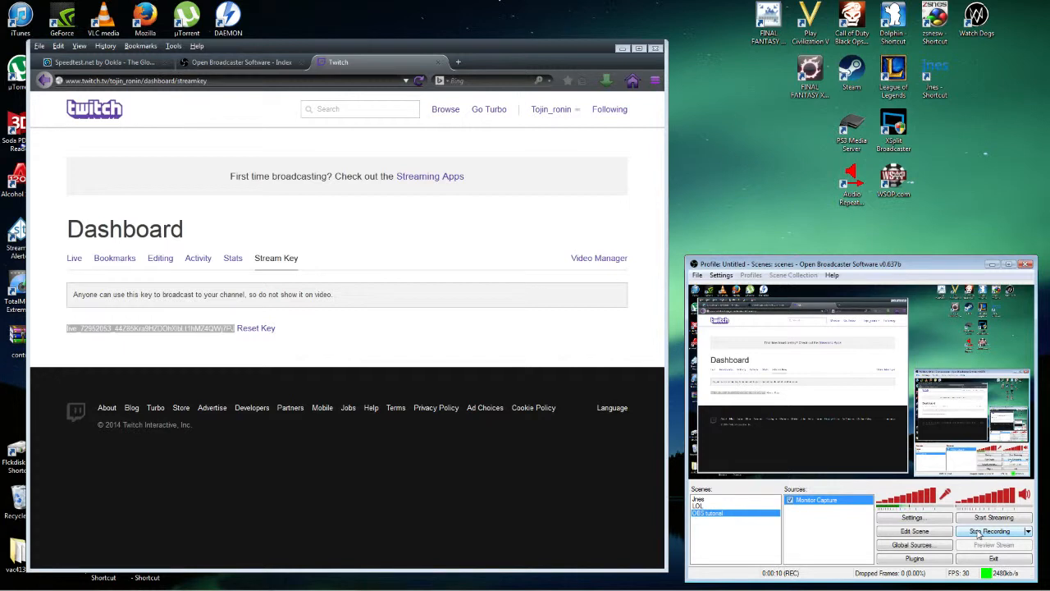
- Switch the browser to the Speedtest.net page and examine the internet connection's upload and download speeds
click(978, 534)
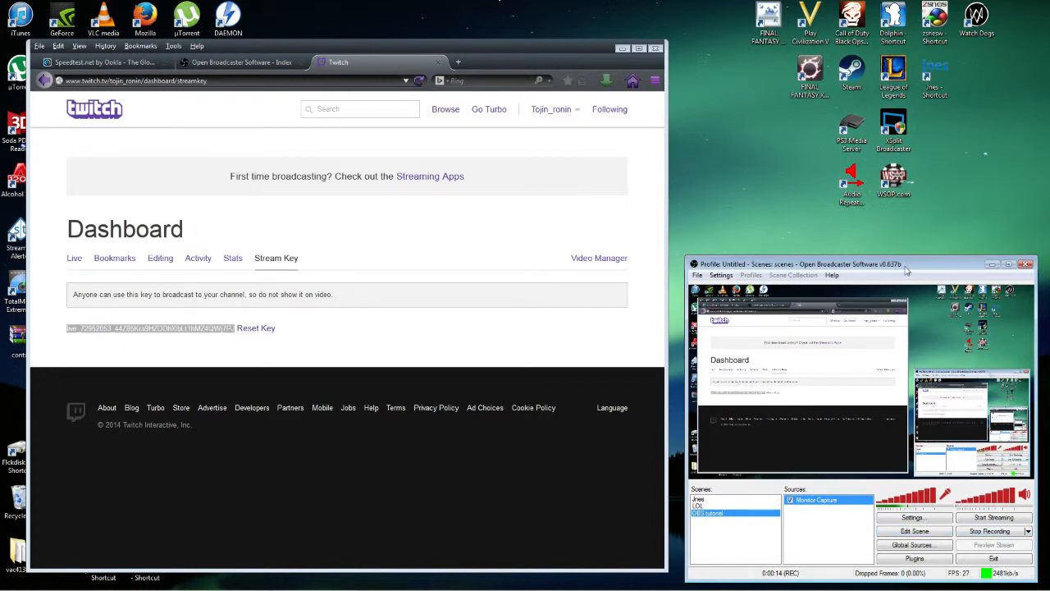
click(95, 65)
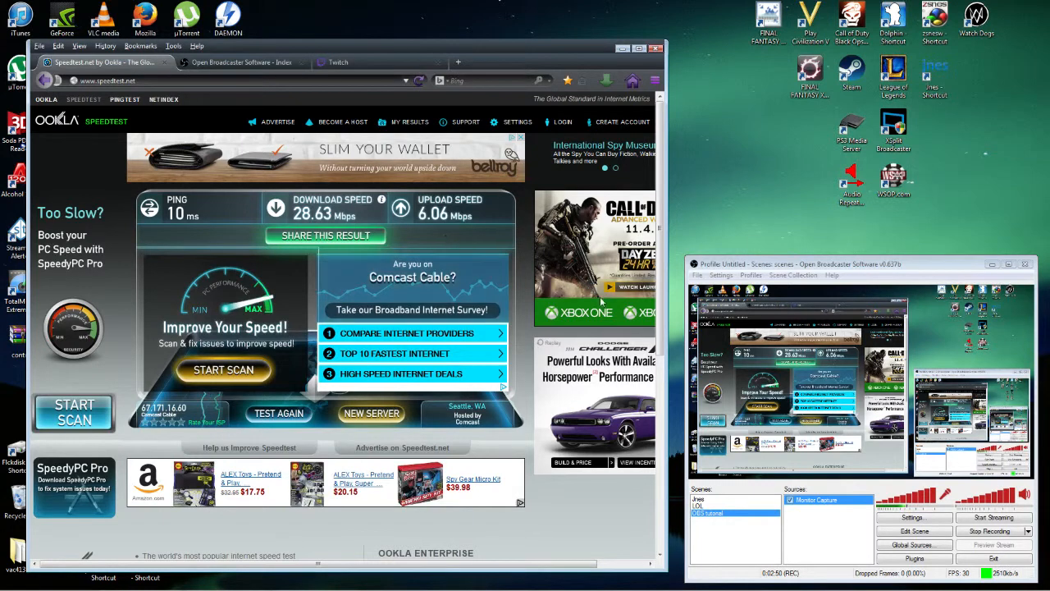
- Minimize the browser and move the Open Broadcaster Software window to the middle of the desktop
click(894, 270)
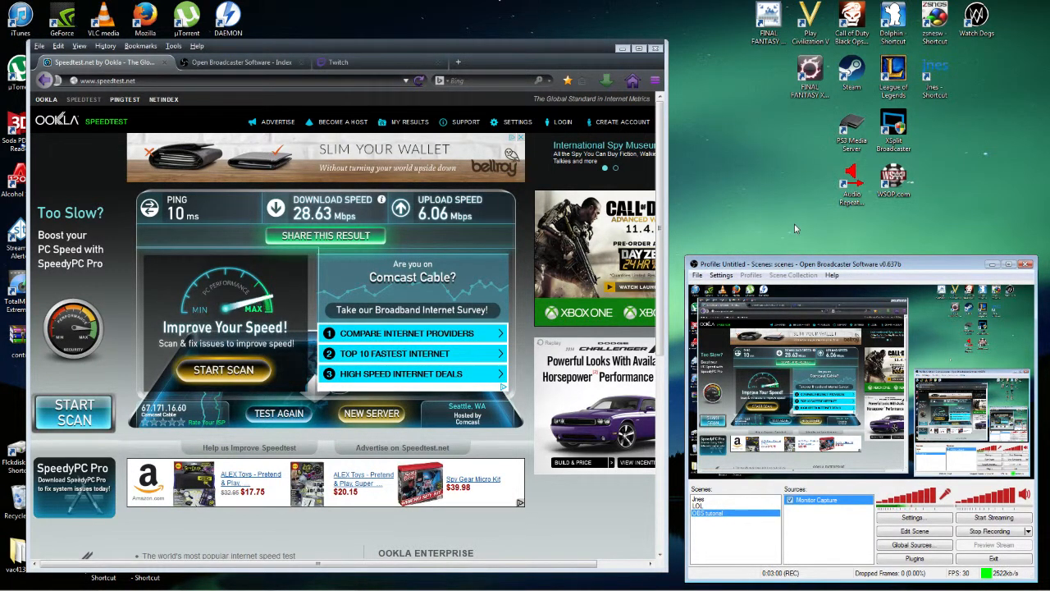
click(623, 51)
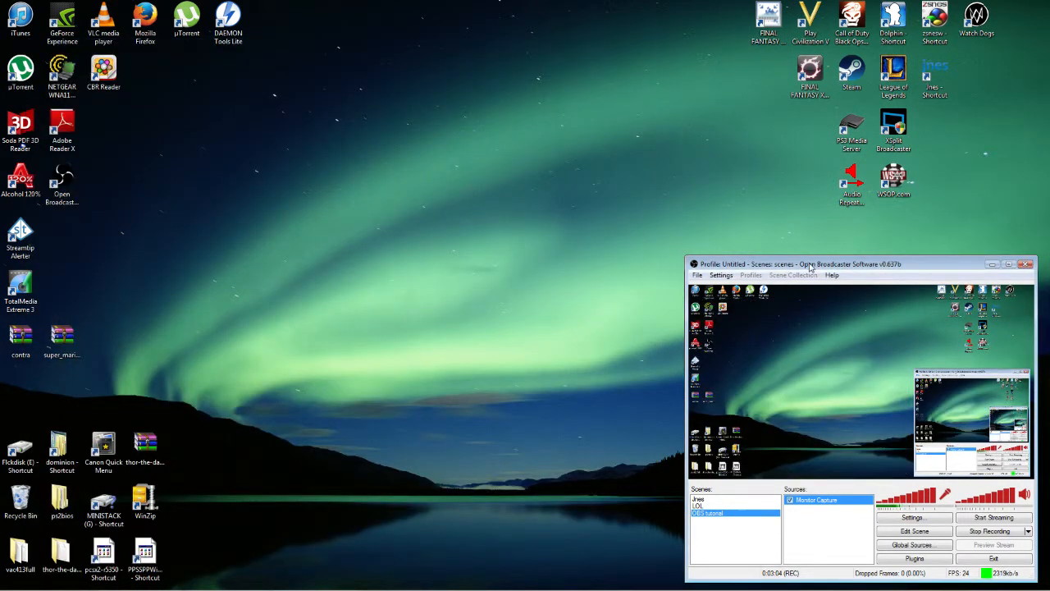
drag(812, 266, 512, 166)
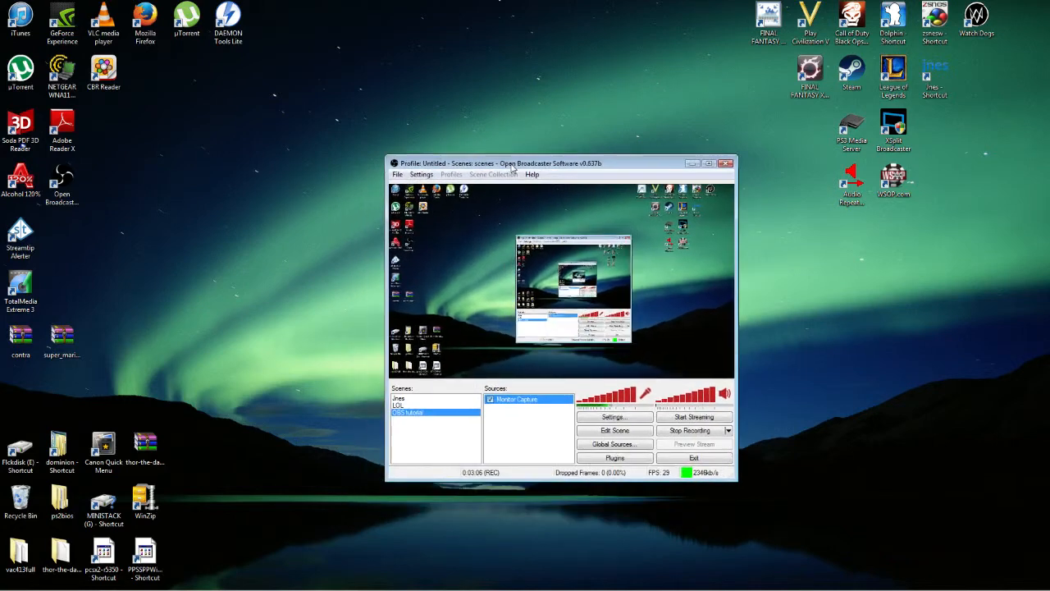
- Open the Open Broadcaster Software settings and select English as the general language
click(612, 417)
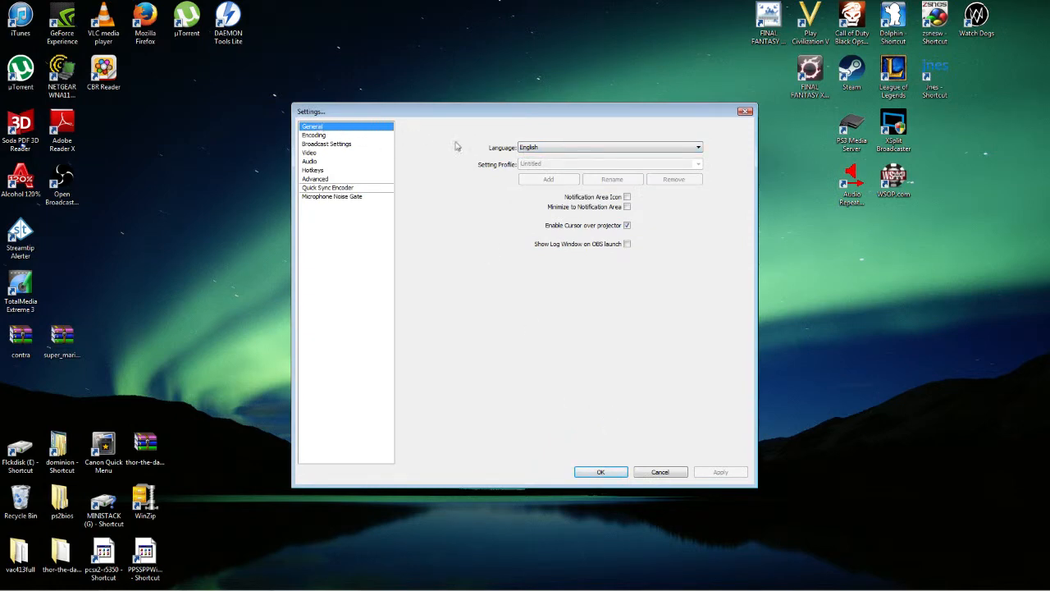
click(584, 149)
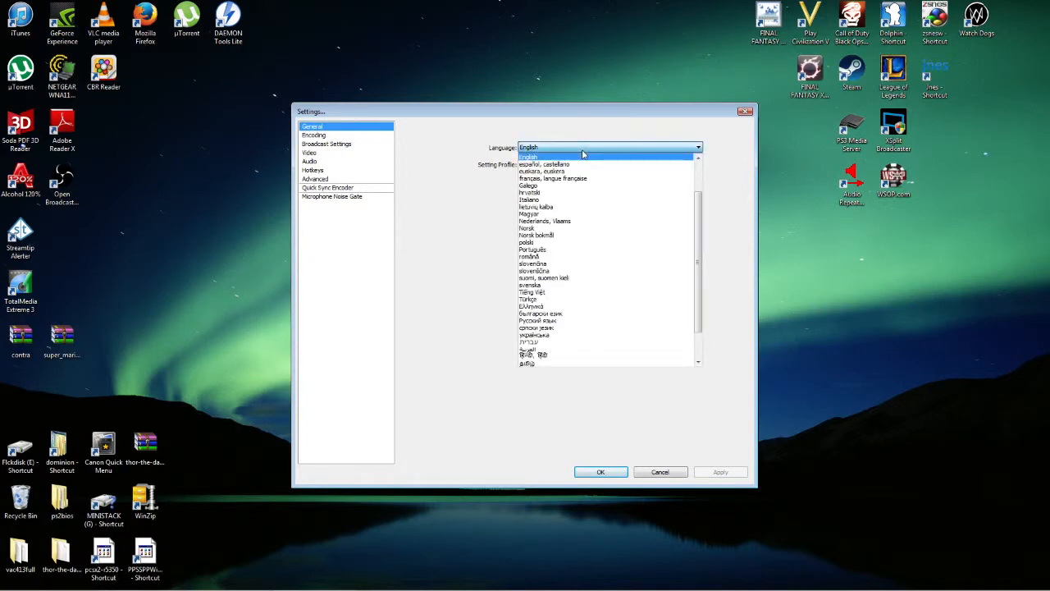
click(583, 154)
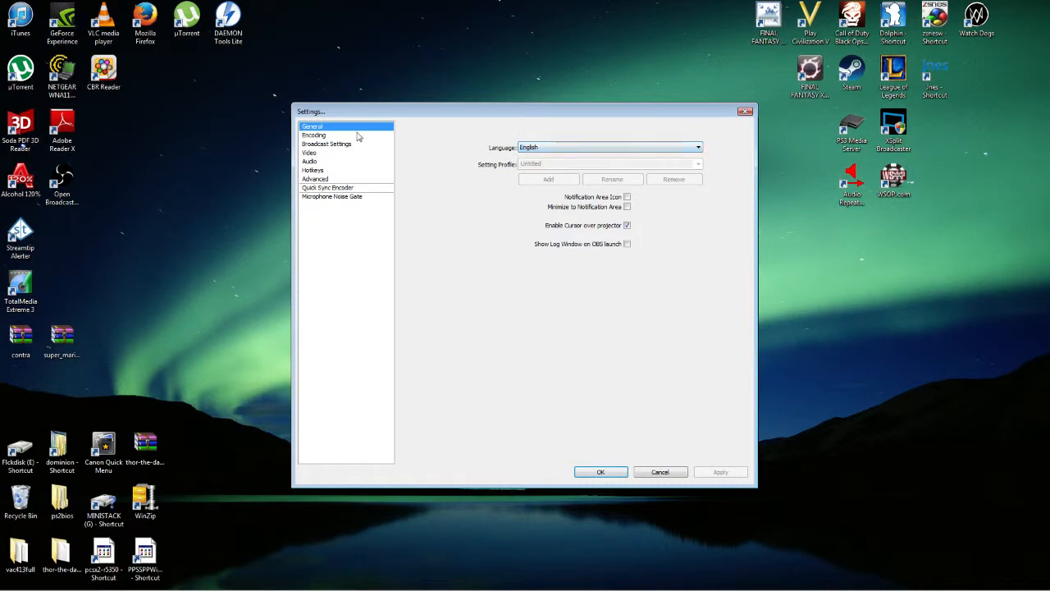
- In the encoding settings, keep the audio channel at stereo, select an audio bitrate of 160, and apply
click(316, 136)
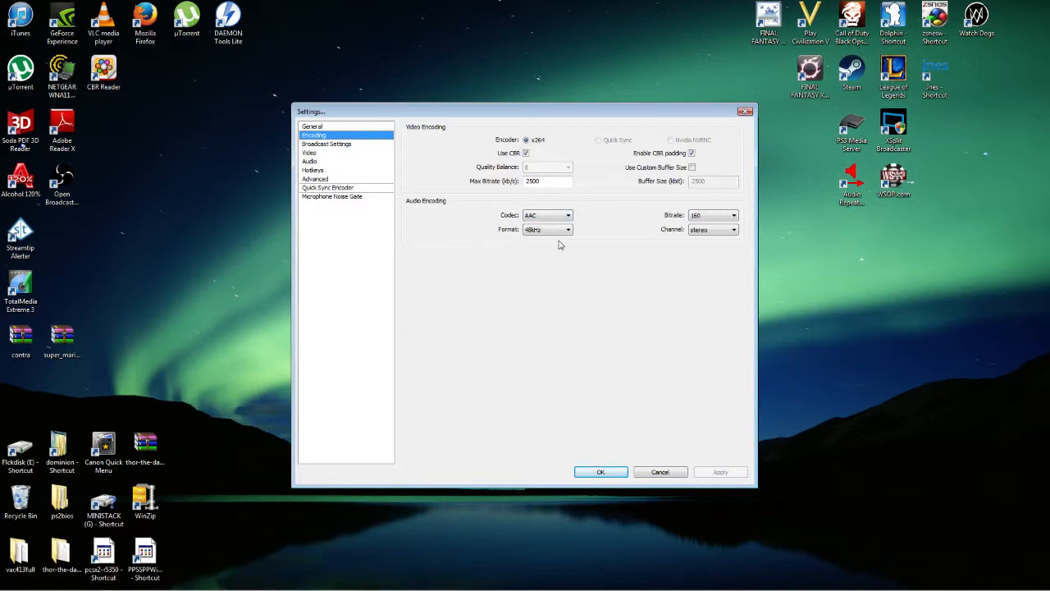
click(734, 230)
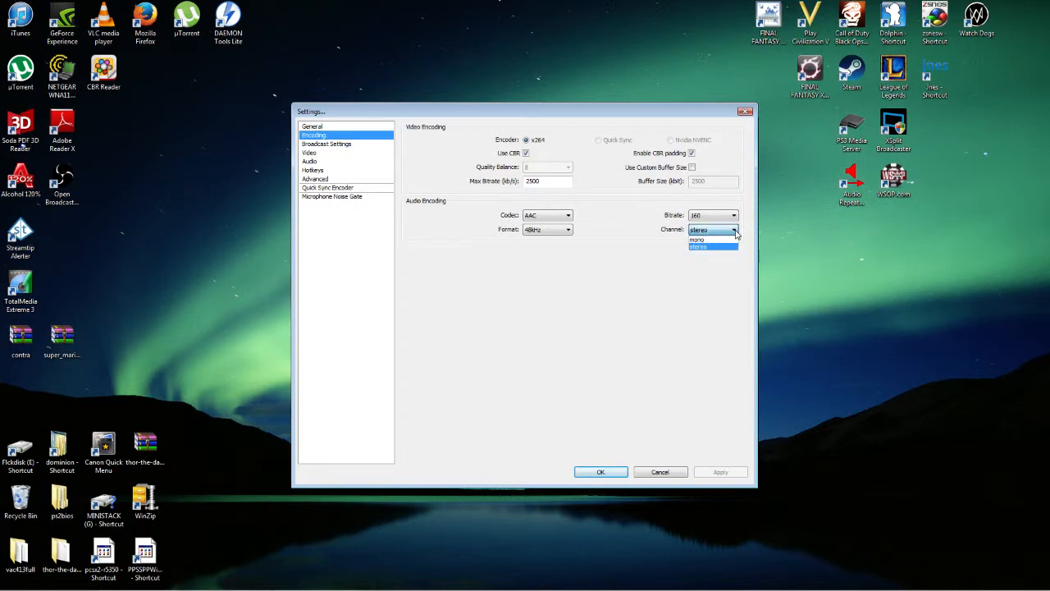
click(736, 232)
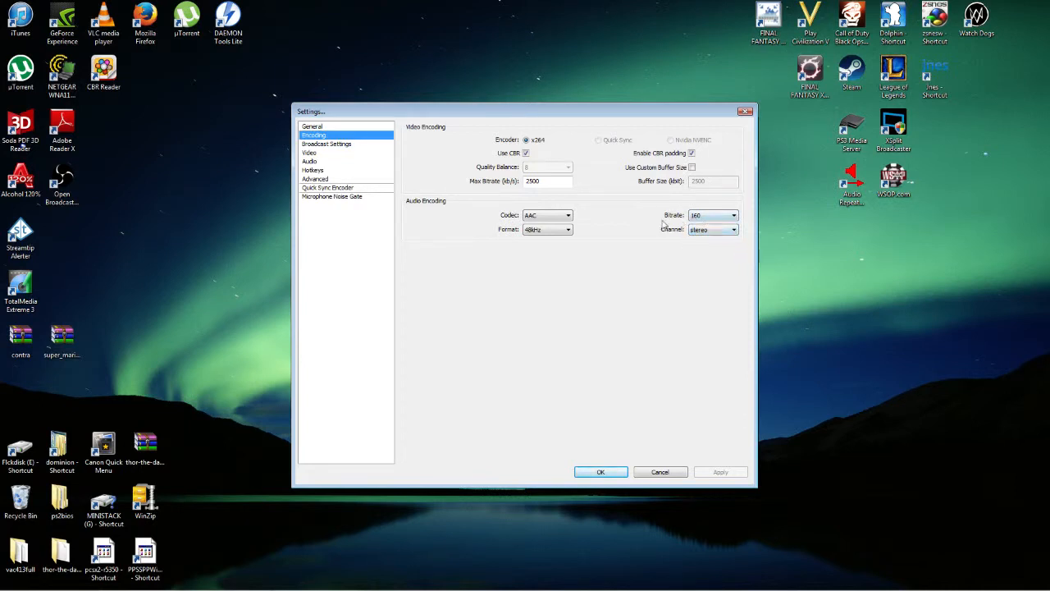
click(734, 216)
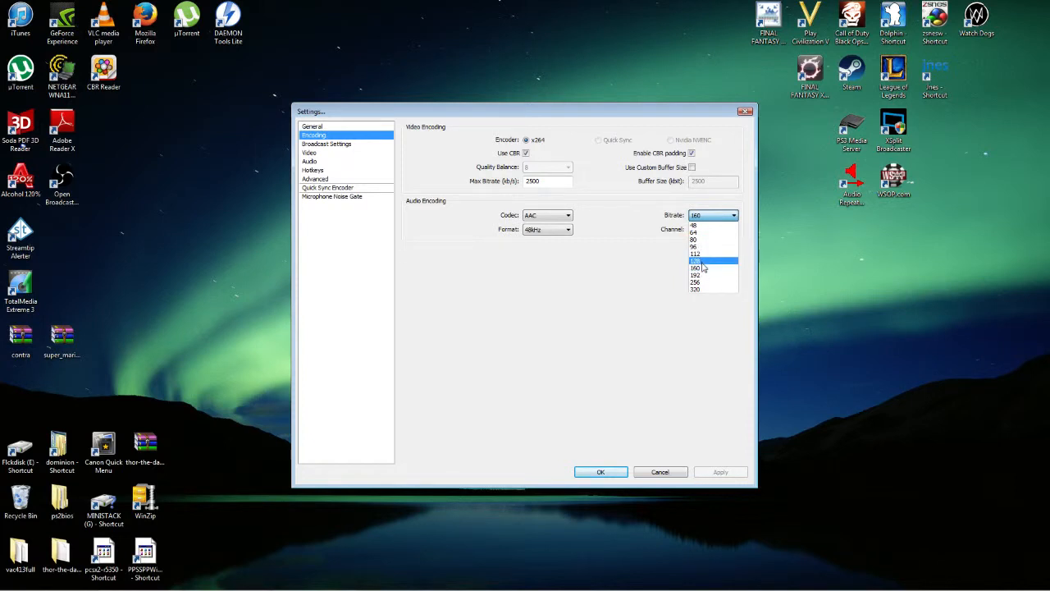
click(702, 268)
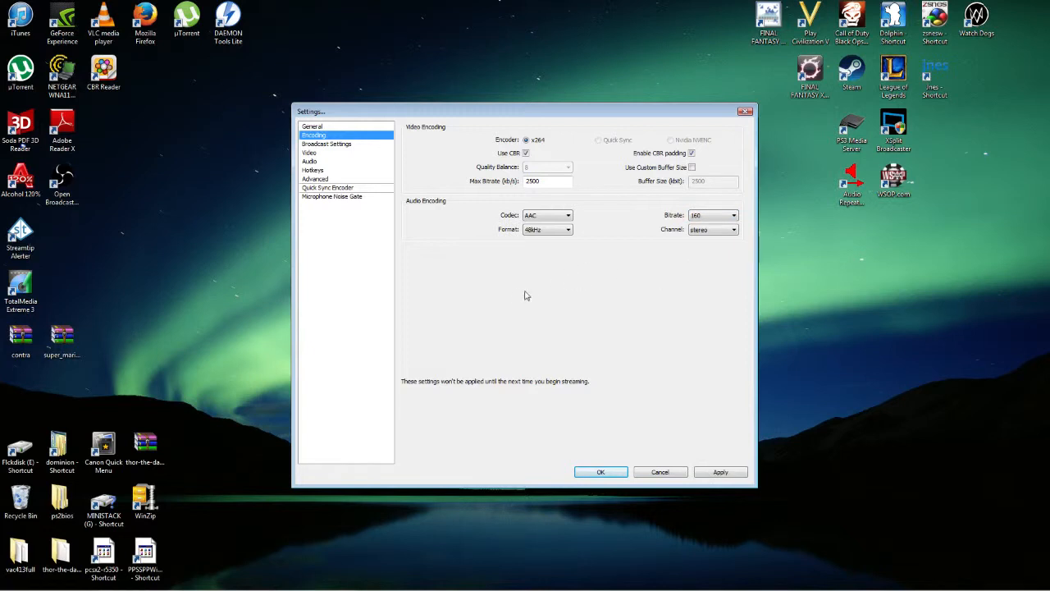
click(716, 473)
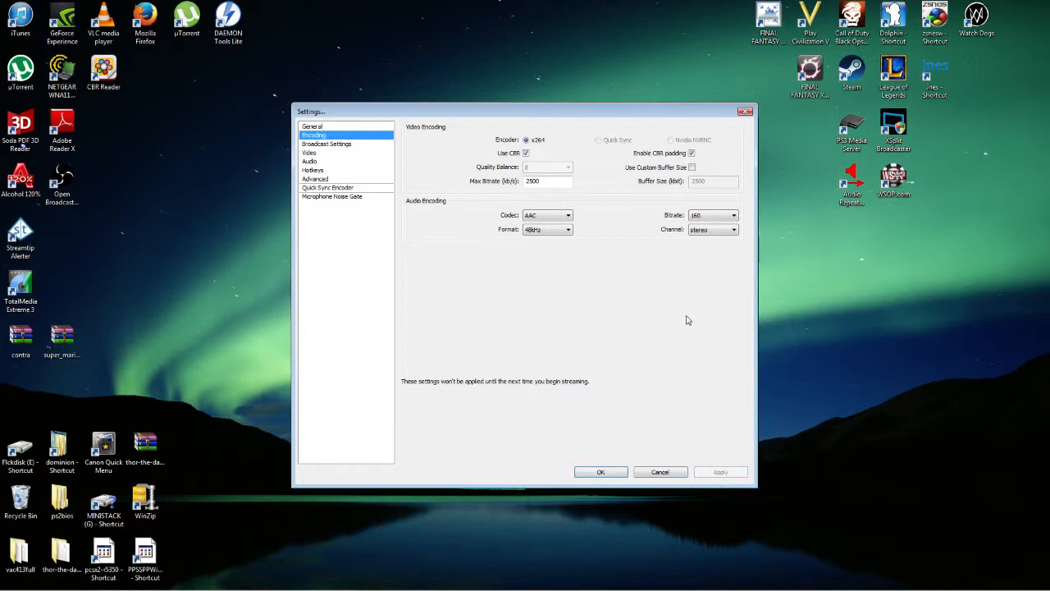
- Examine the available modes, streaming services and FMS URL servers in the broadcast settings
click(317, 145)
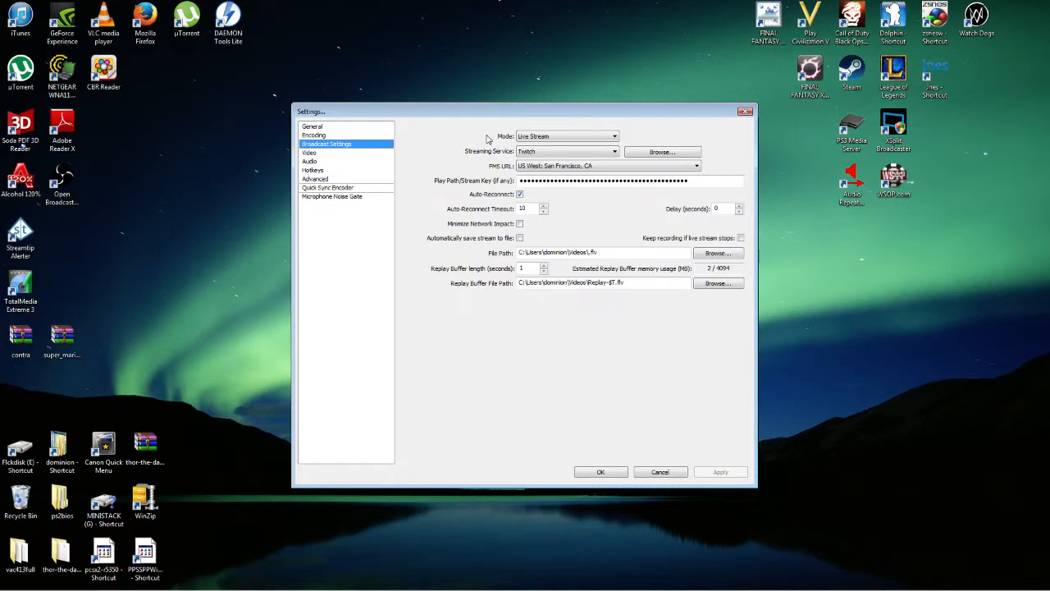
click(597, 138)
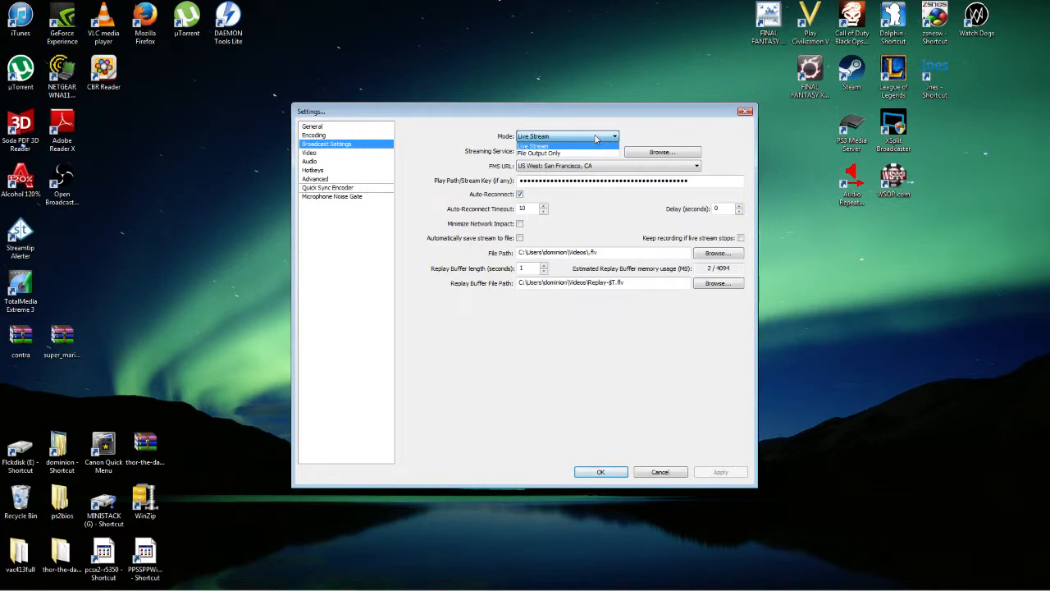
click(647, 131)
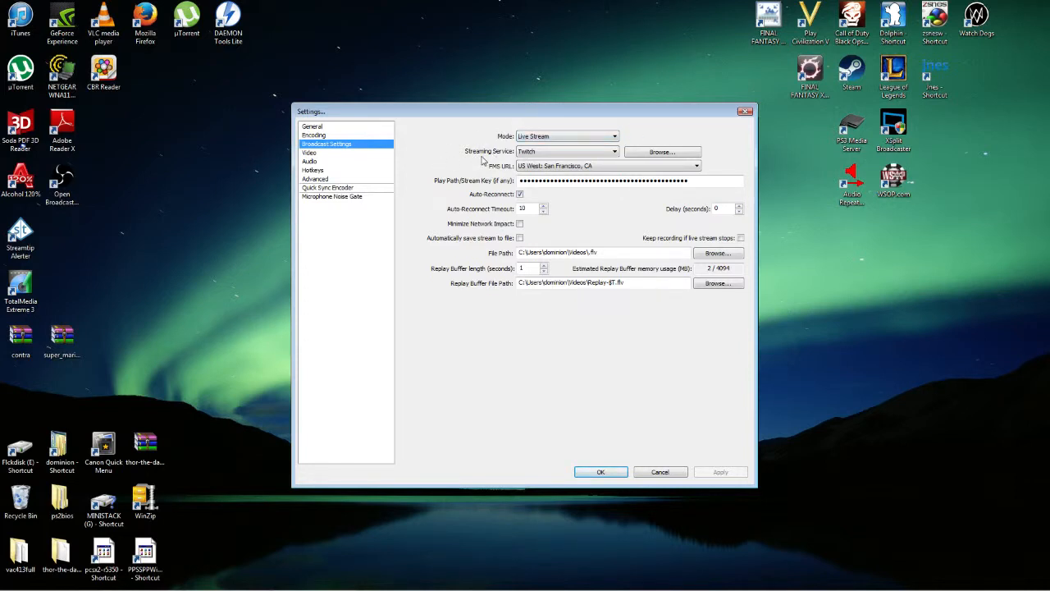
click(615, 153)
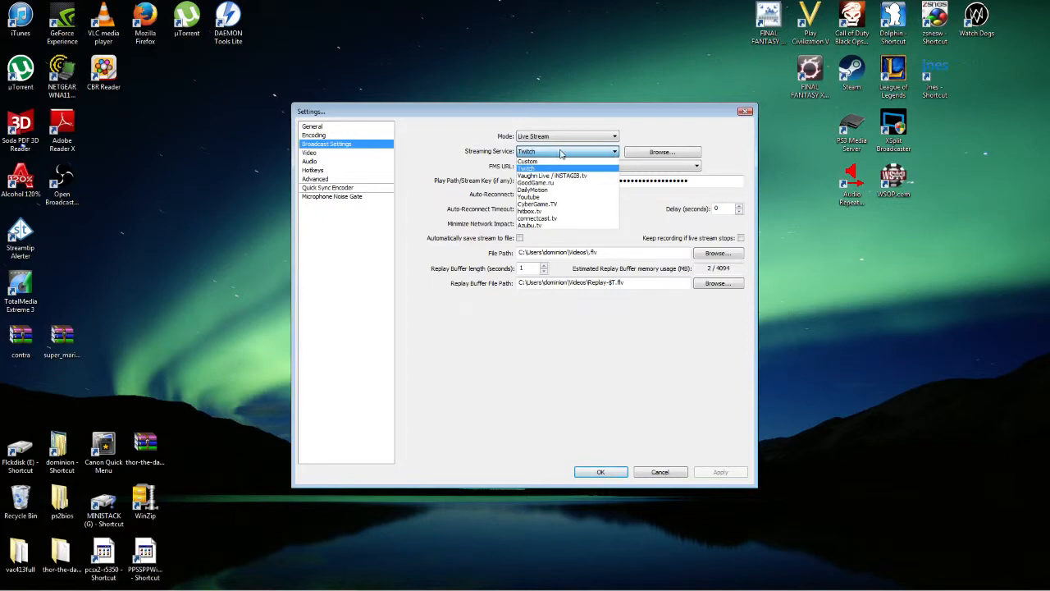
click(446, 161)
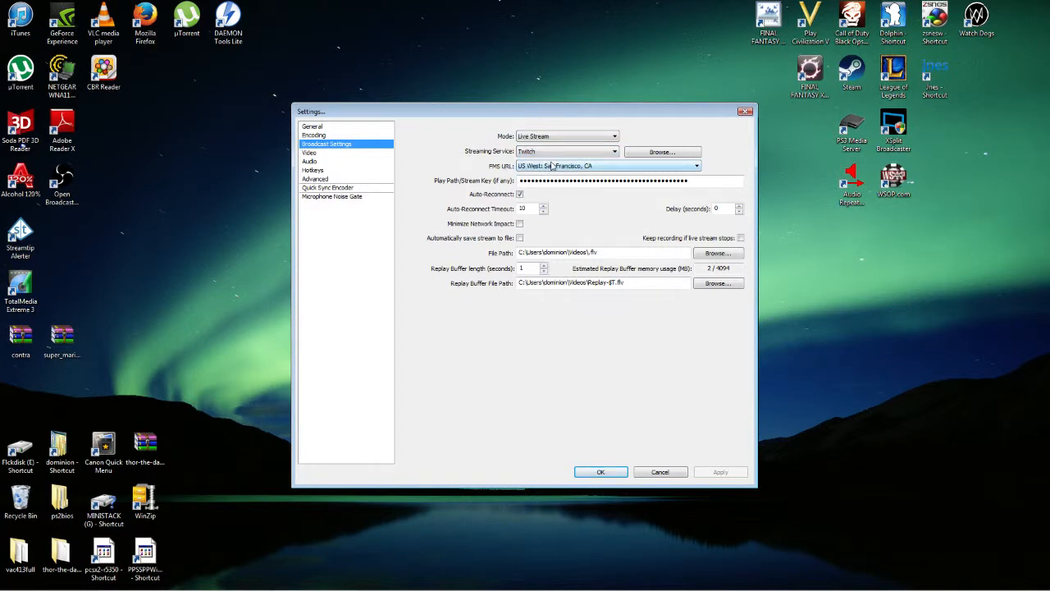
click(699, 168)
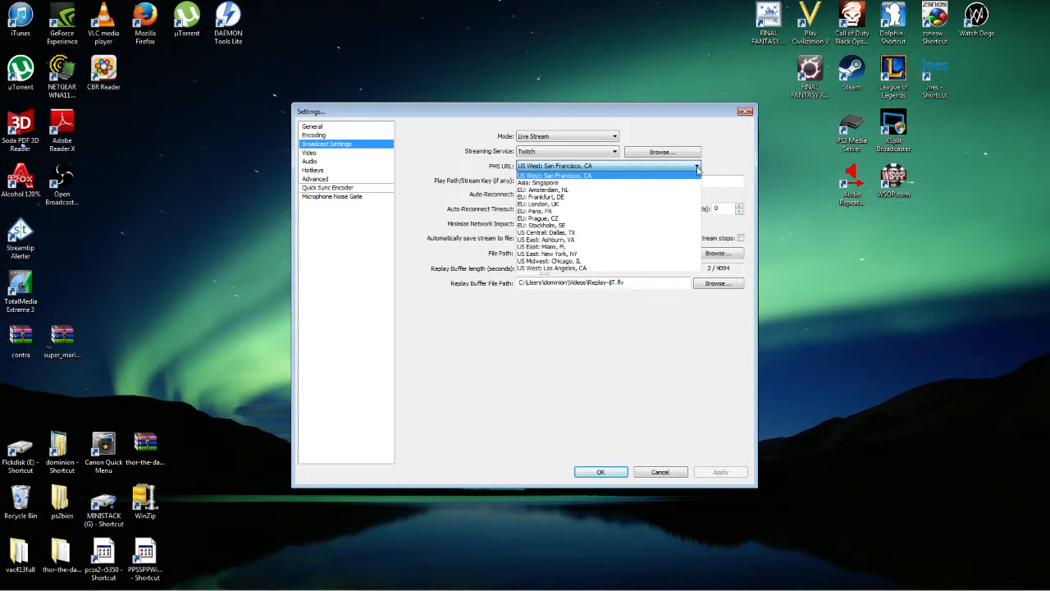
click(424, 166)
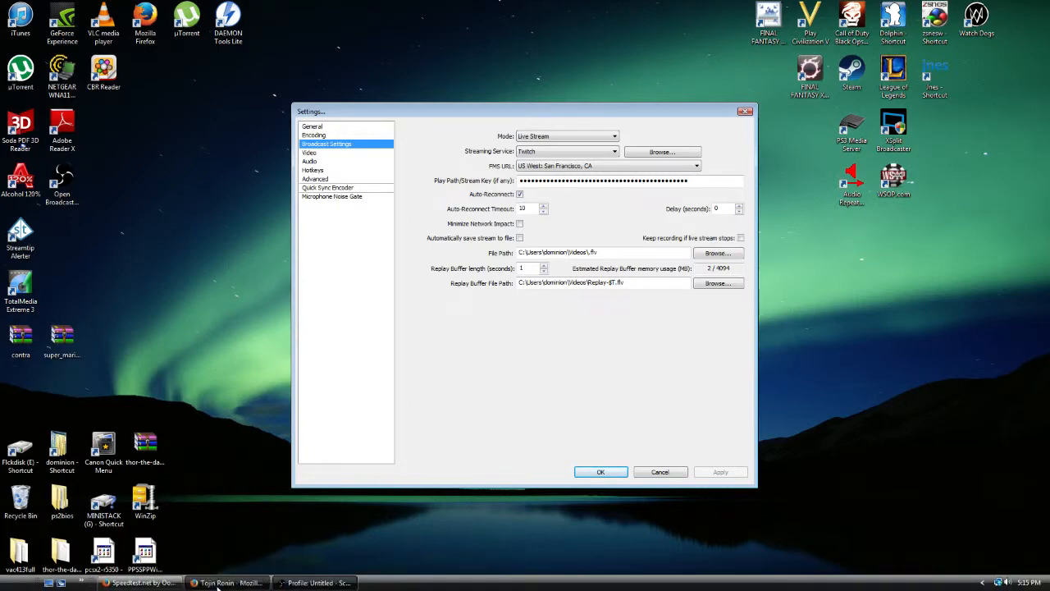
- Switch to Firefox, view the Stream Key page of the Twitch dashboard, and return to the broadcast settings
click(217, 583)
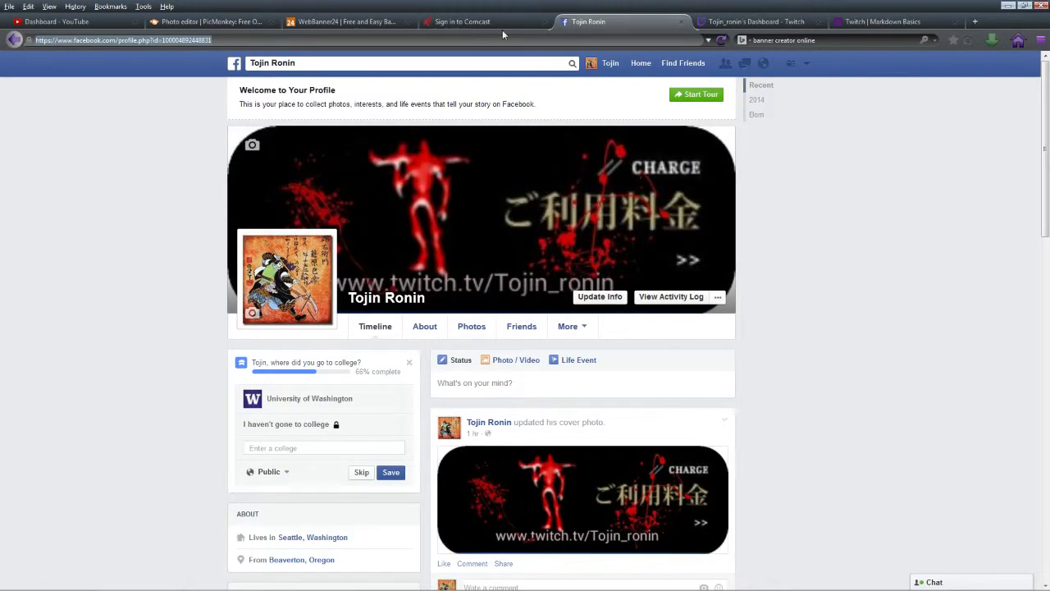
click(741, 23)
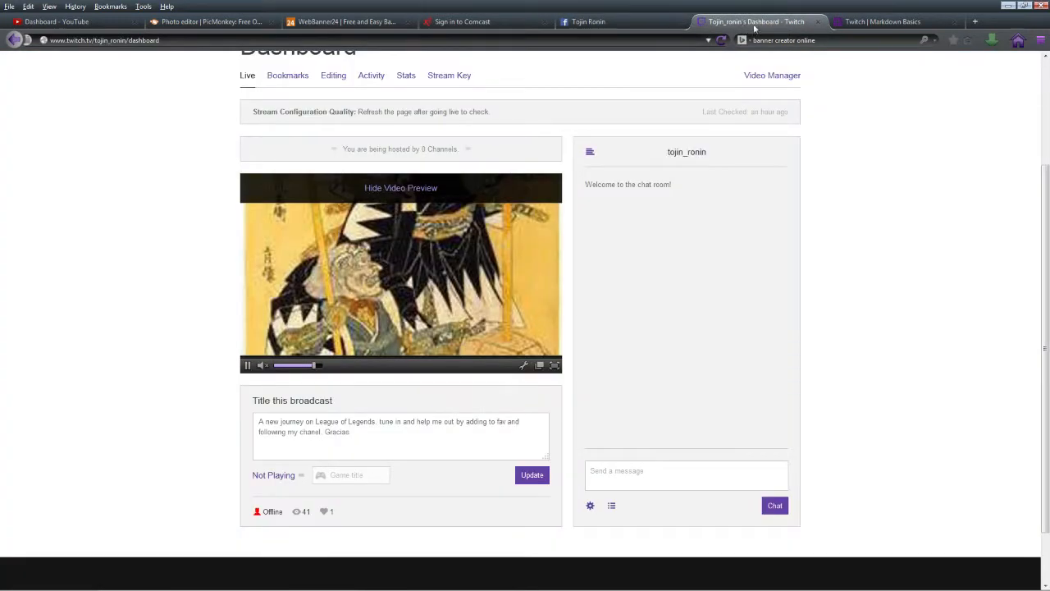
click(876, 23)
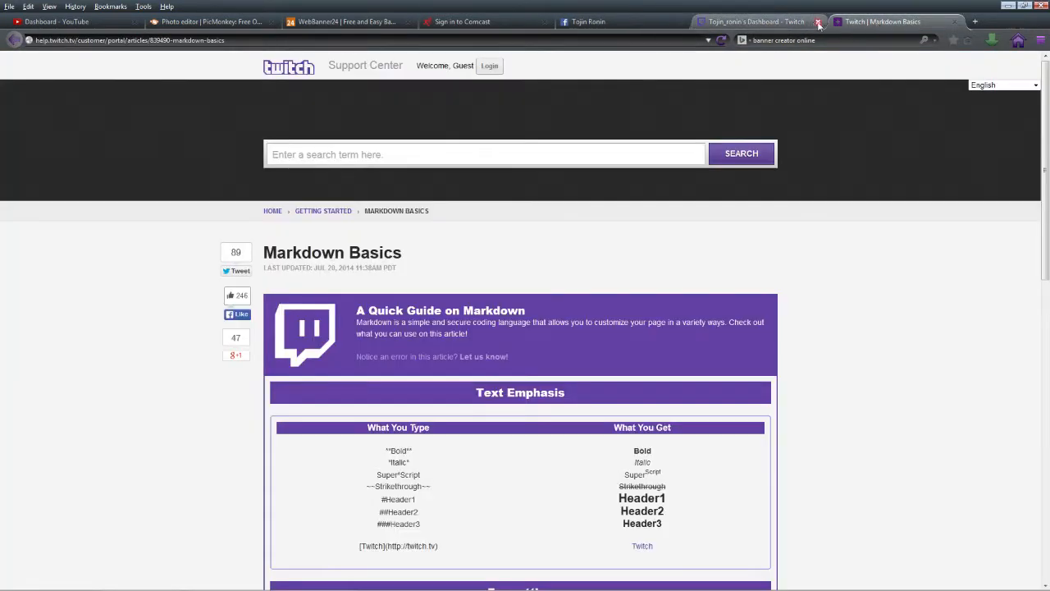
click(790, 25)
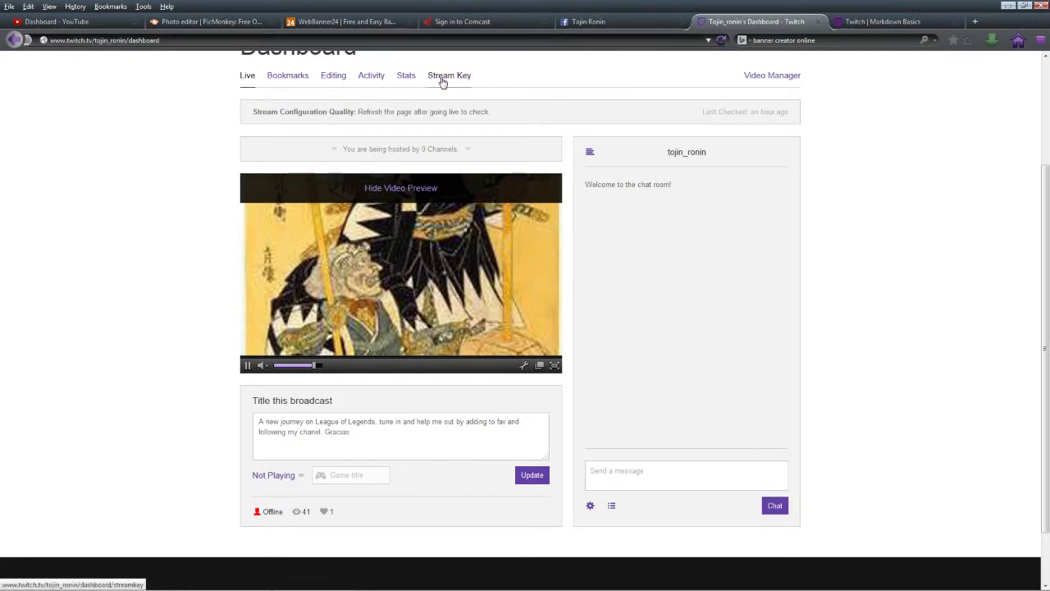
scroll(229, 117, up, 3)
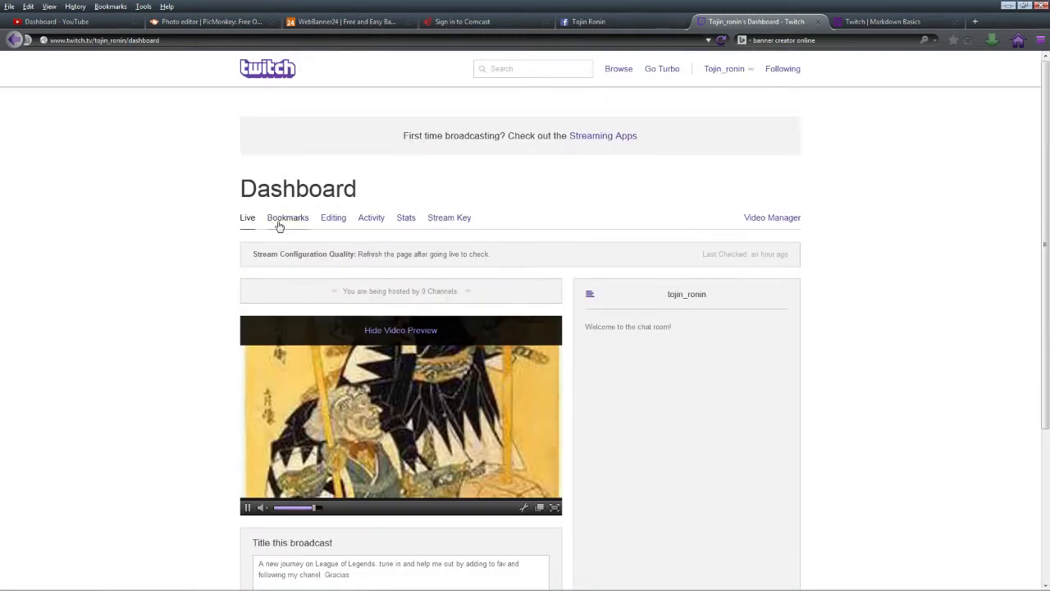
click(750, 72)
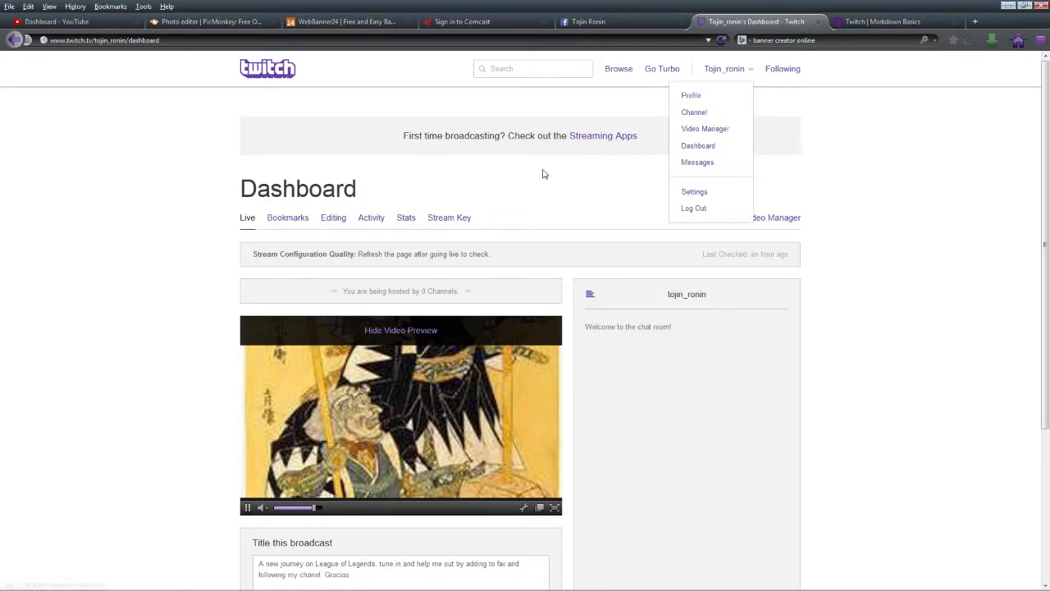
click(512, 210)
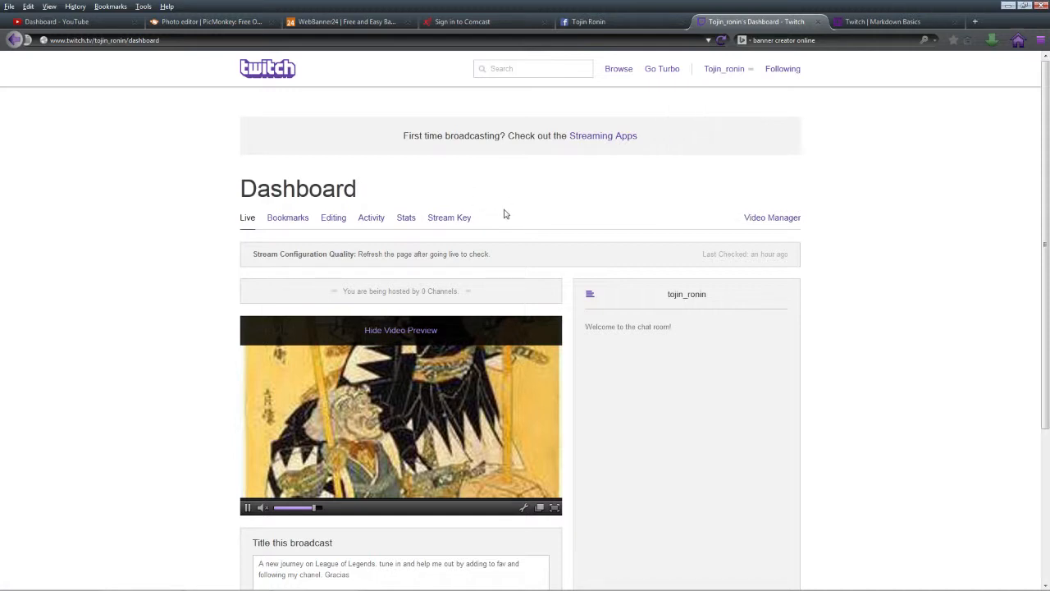
click(451, 220)
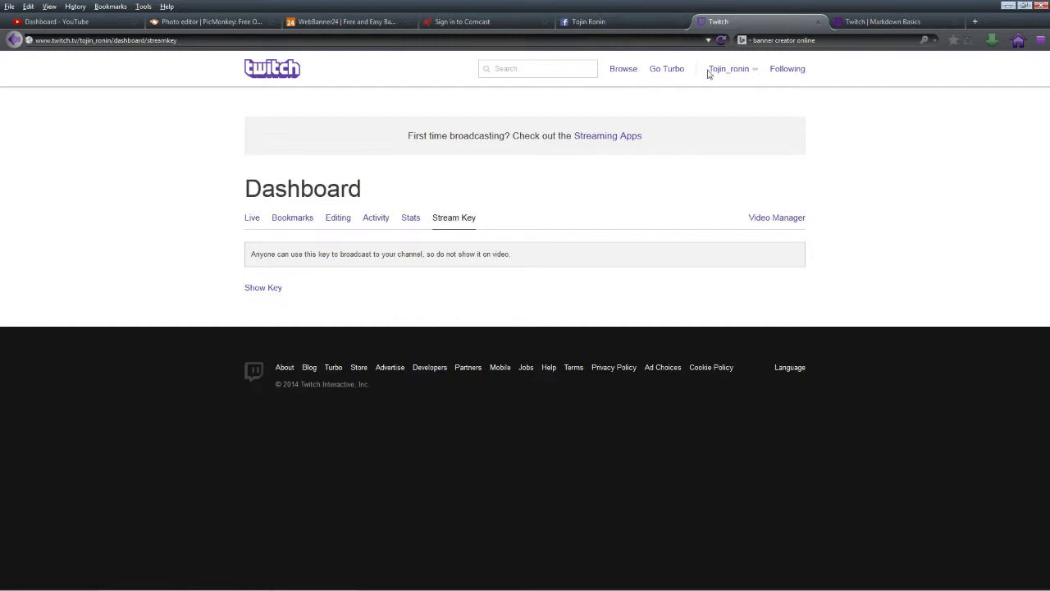
click(1006, 7)
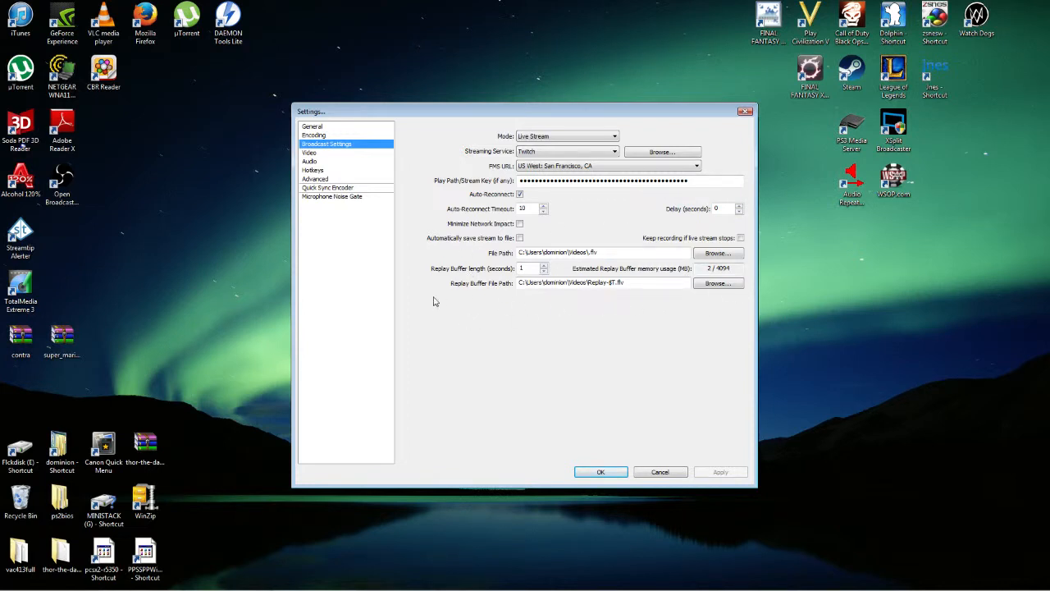
- Check the video settings and select DWM40F1G1-1 (2- NVIDIA High Definition Audio) as the desktop audio device
click(309, 154)
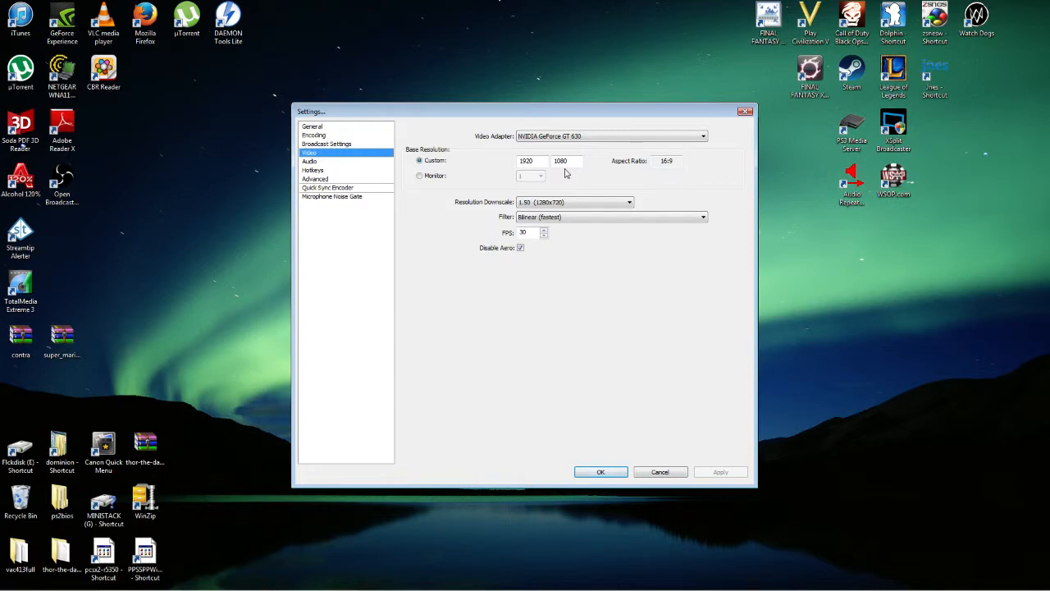
click(310, 162)
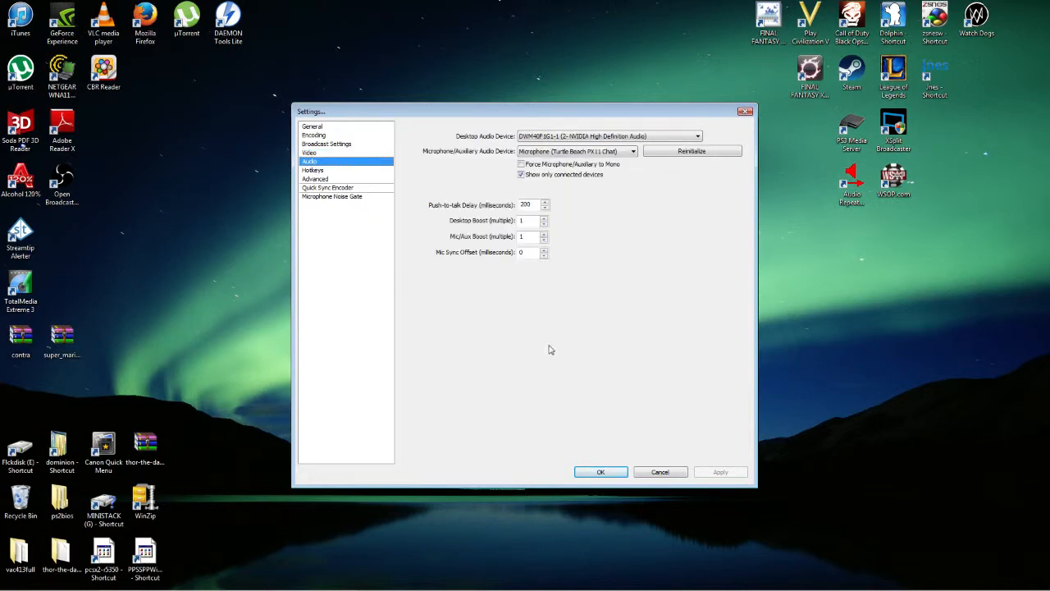
click(691, 137)
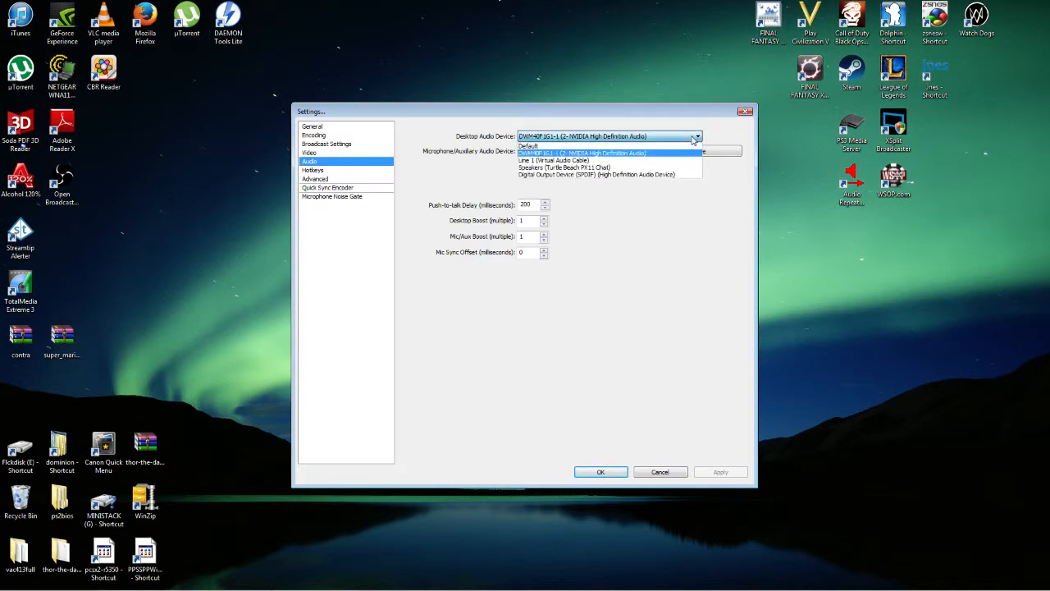
click(641, 156)
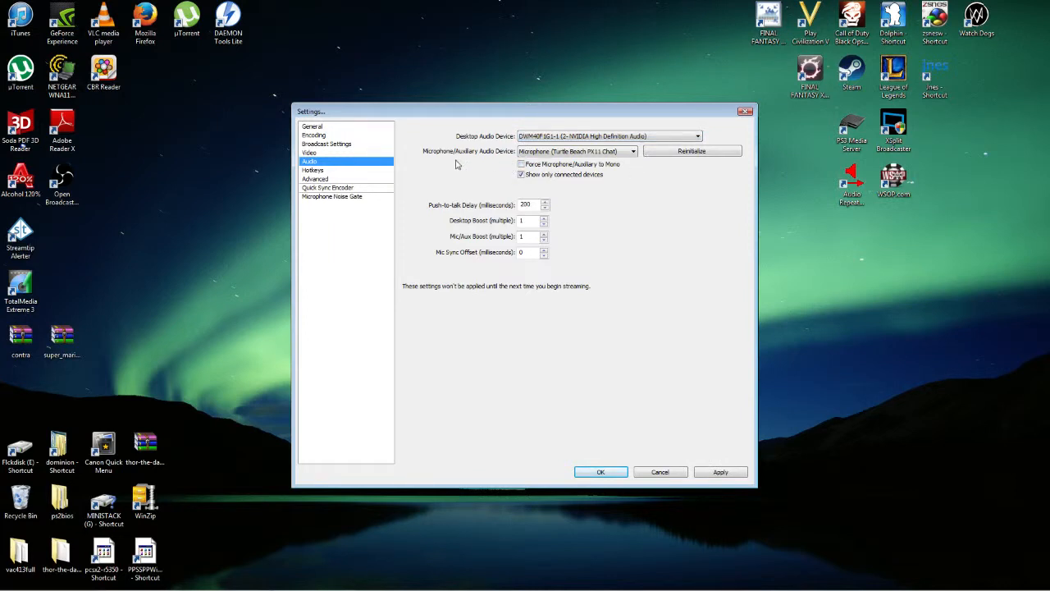
- Check the microphone device choices in the audio settings, decline saving the changes, and view the hotkey settings
click(633, 153)
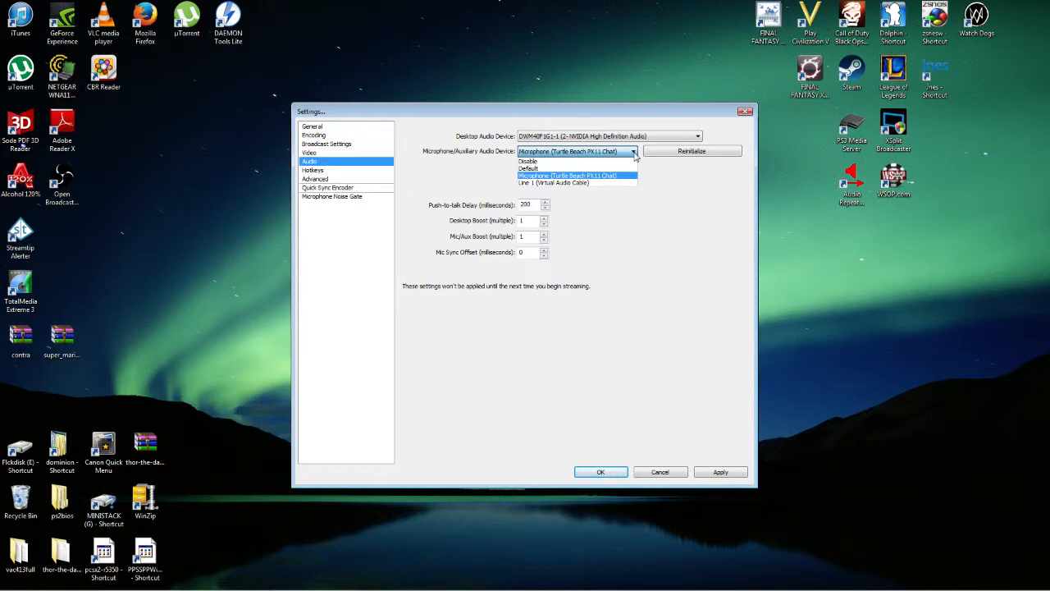
click(634, 154)
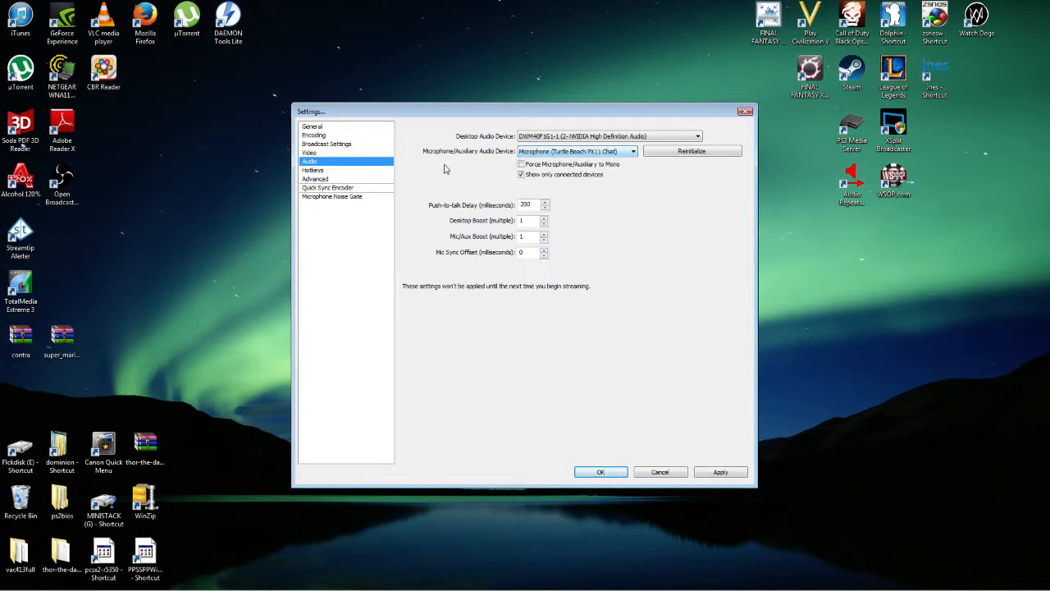
click(315, 171)
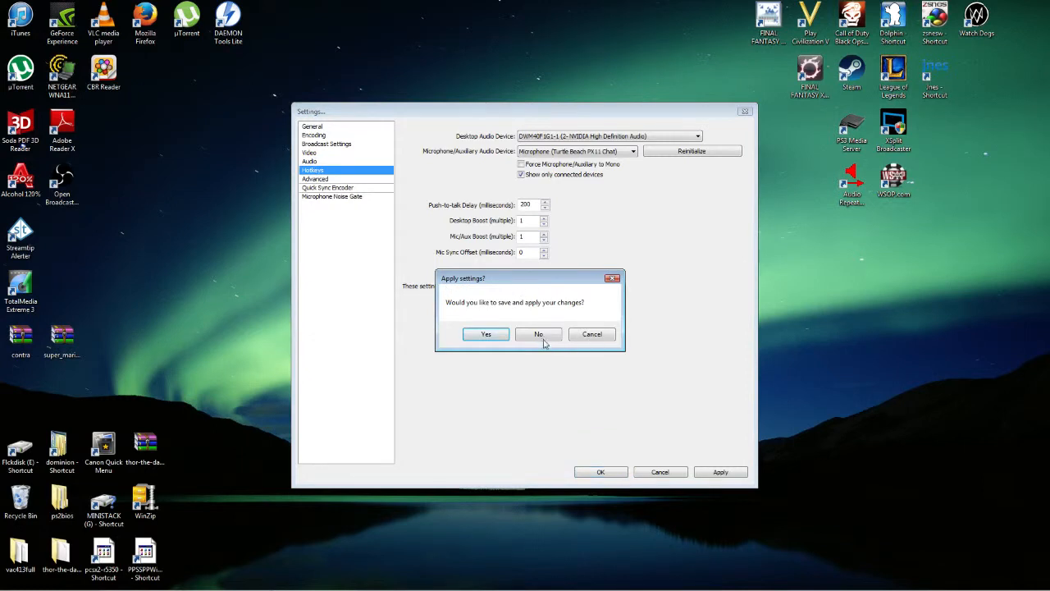
click(535, 335)
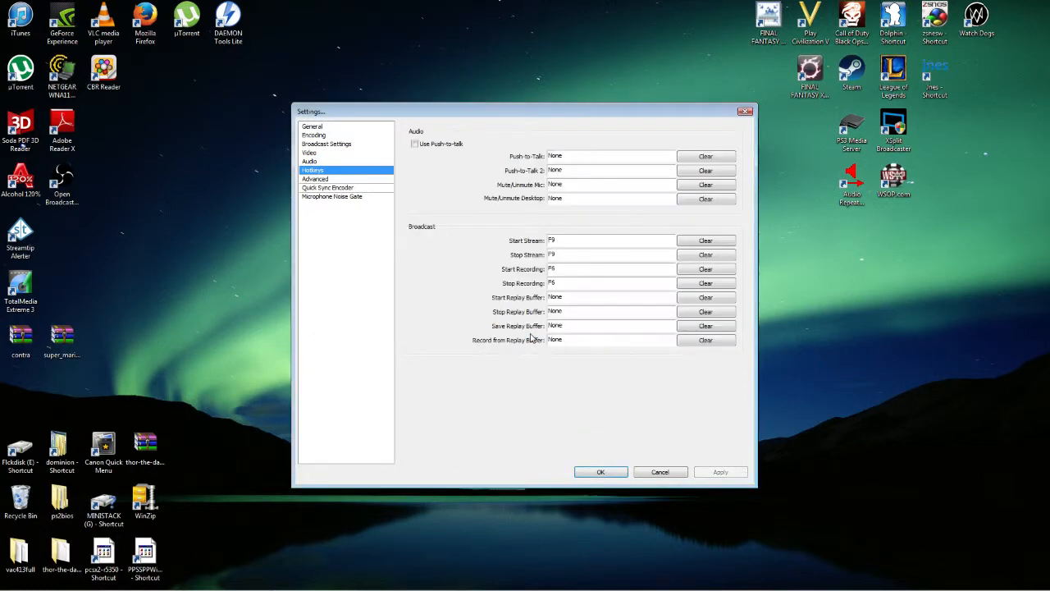
click(310, 162)
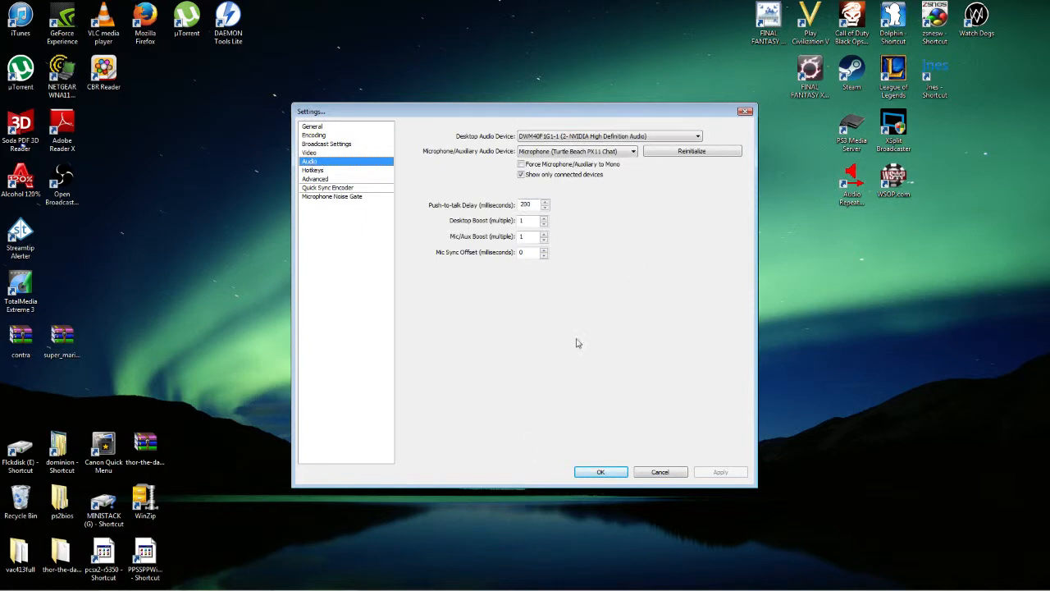
click(313, 170)
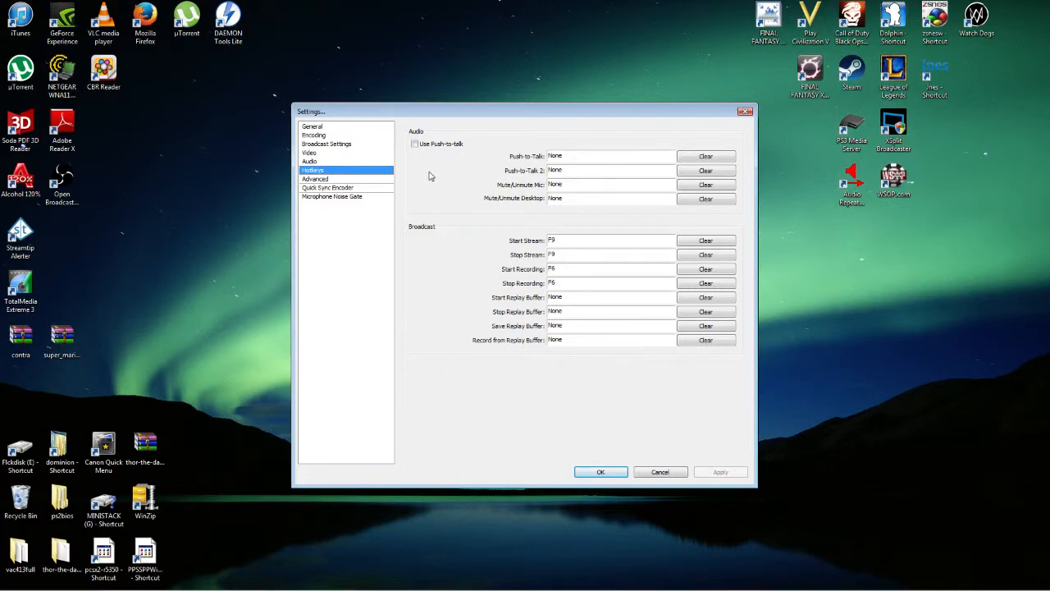
- In the advanced settings, keep the x264 CPU preset at veryfast with a keyframe interval of 2, apply, and close the settings
click(320, 181)
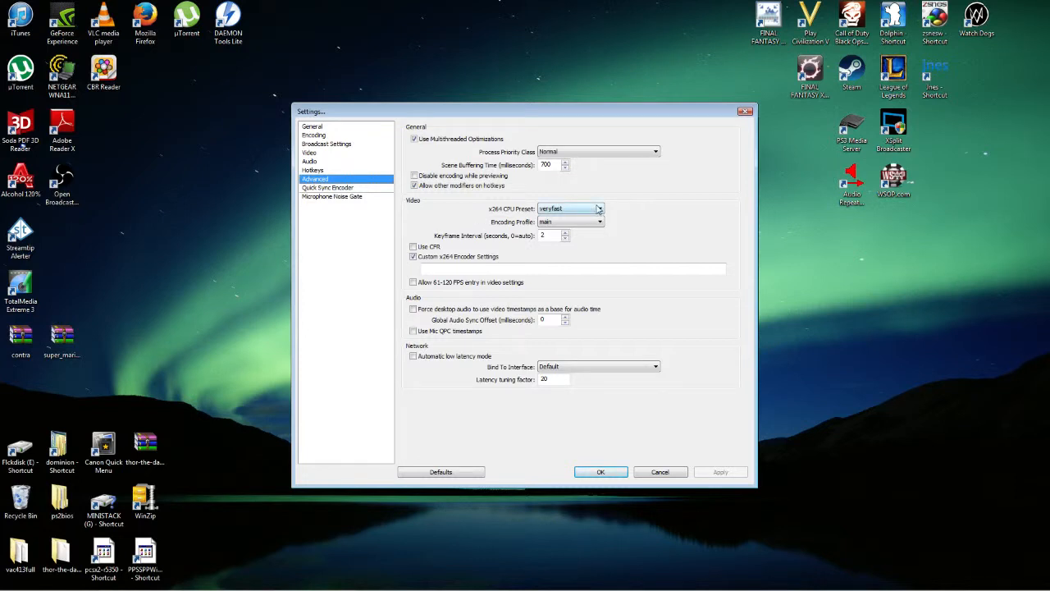
click(598, 211)
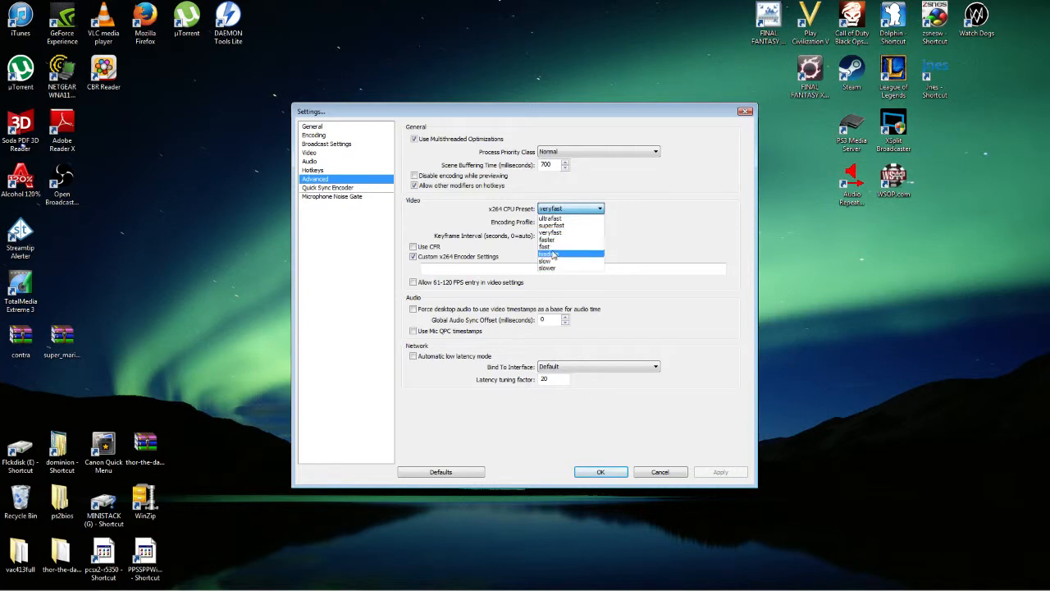
click(563, 235)
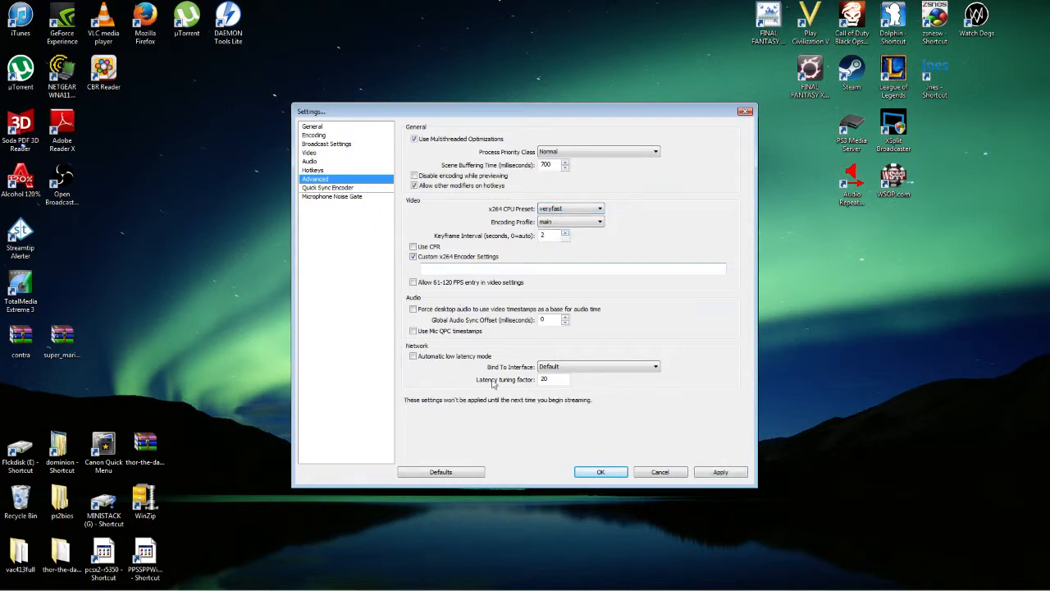
click(717, 473)
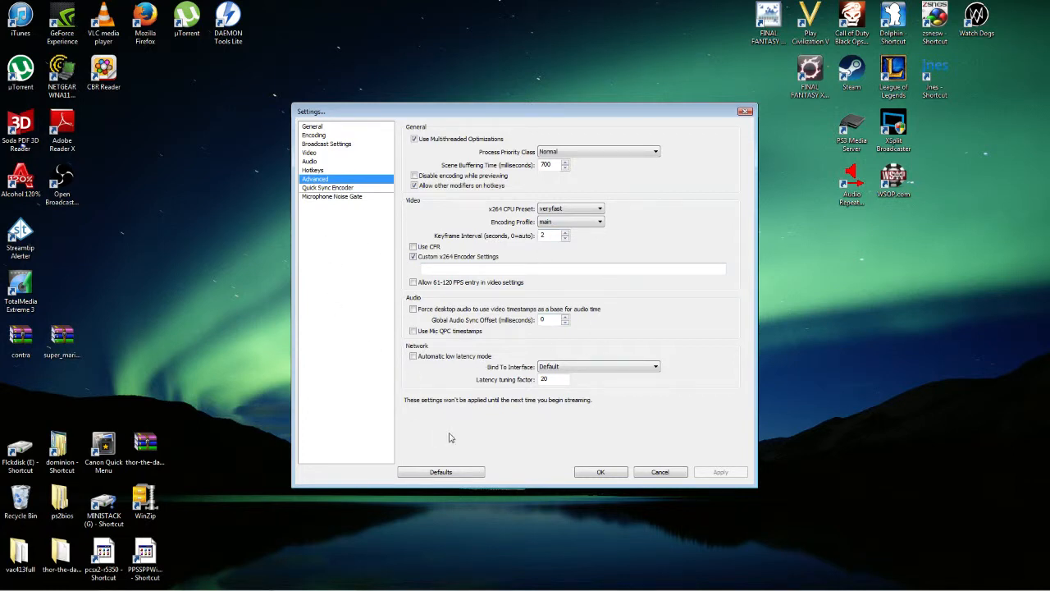
click(600, 473)
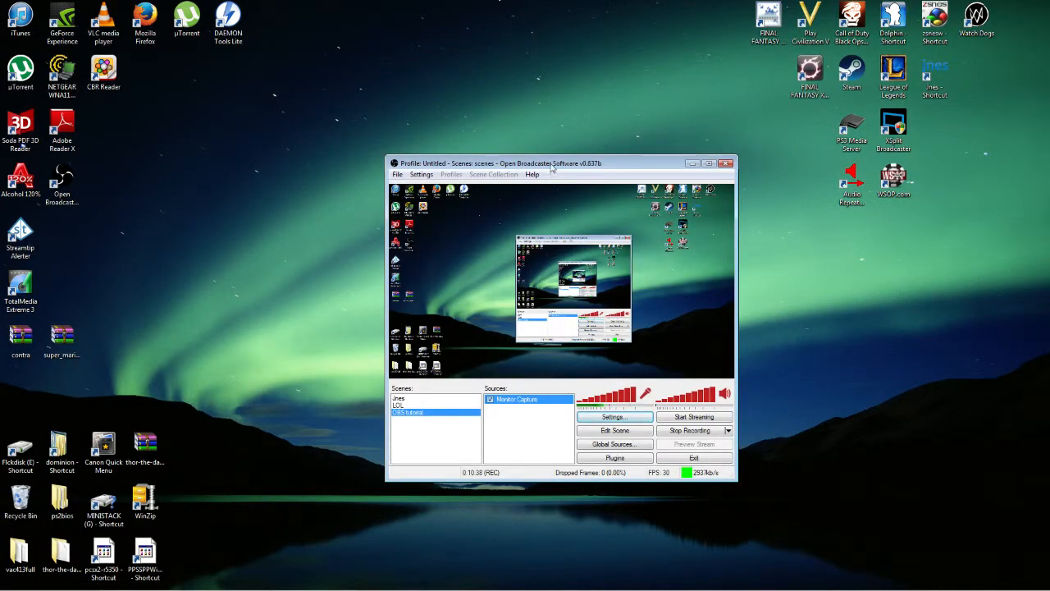
- Switch to the OBS tutorial scene and move the broadcaster window aside to clear the middle of the desktop
drag(553, 167, 615, 186)
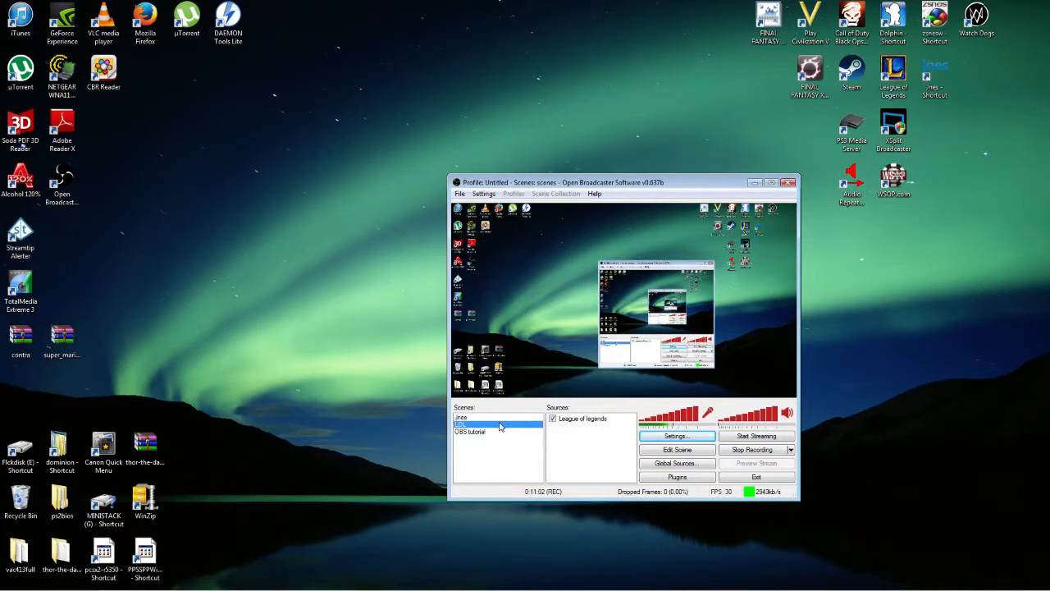
click(481, 432)
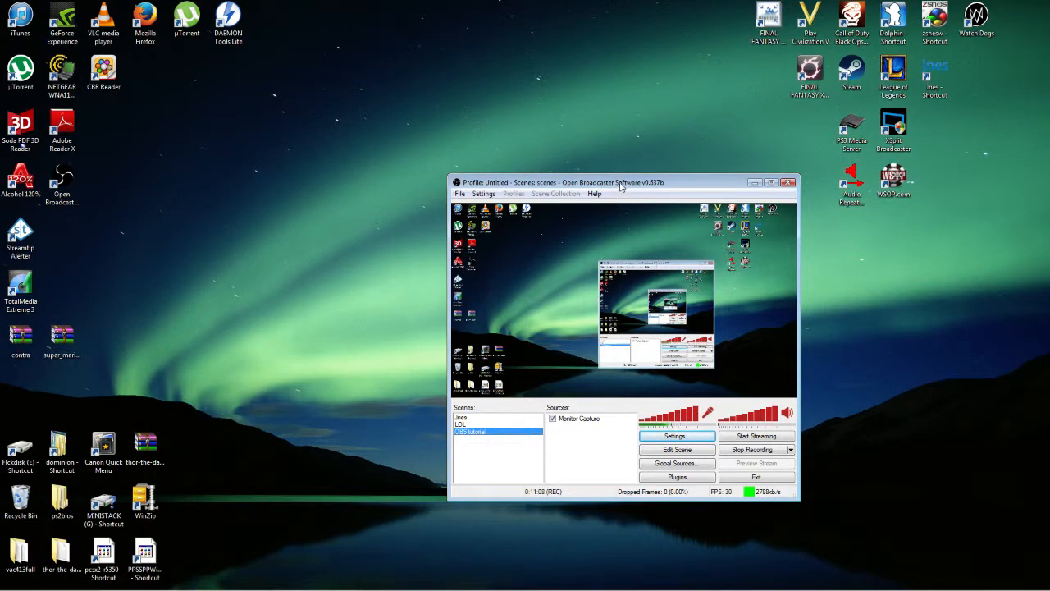
drag(617, 182, 846, 243)
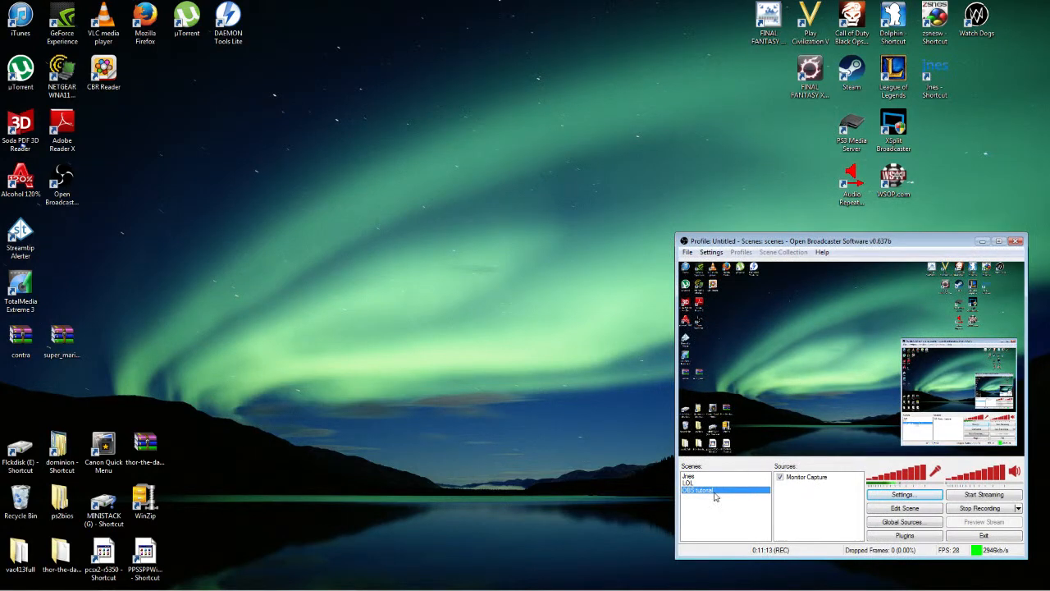
right_click(690, 511)
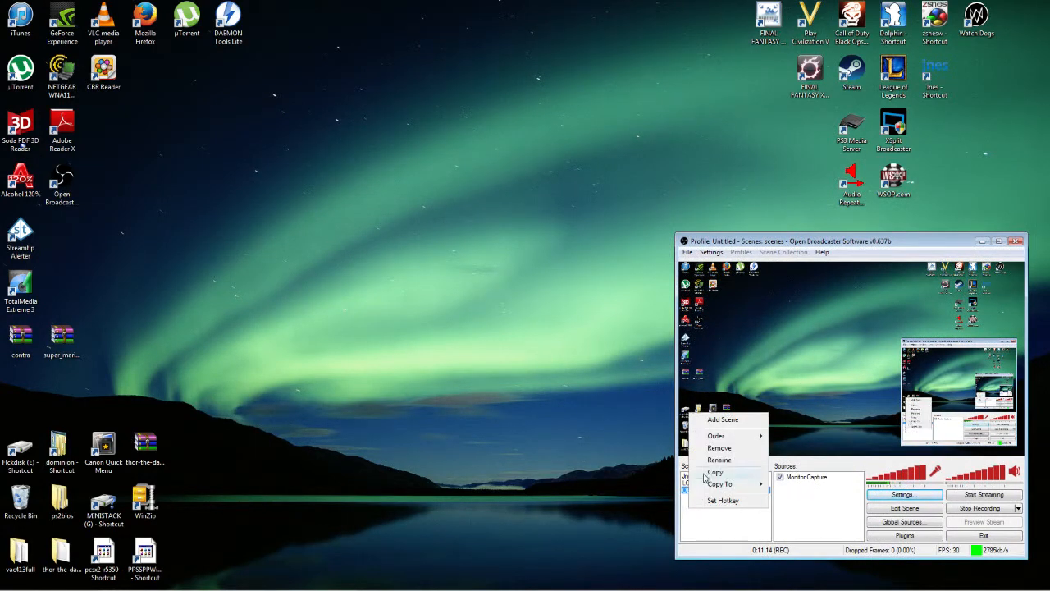
click(732, 425)
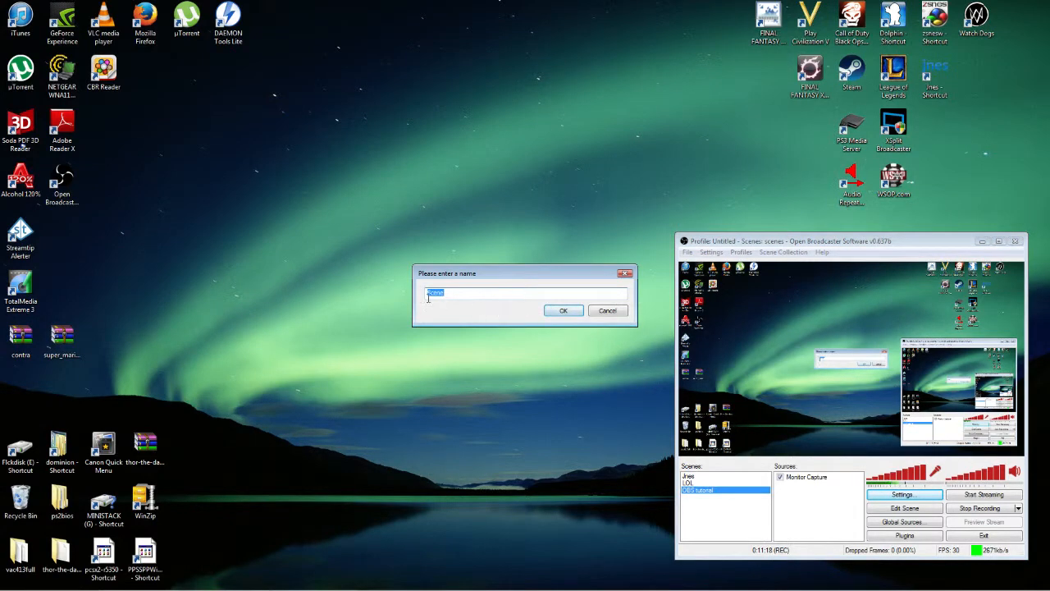
click(608, 311)
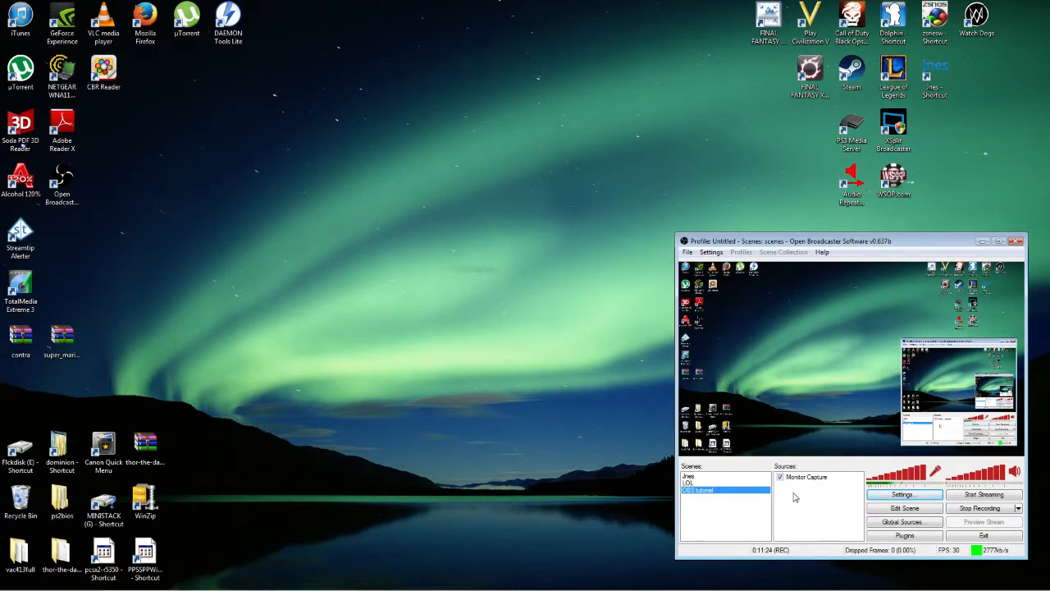
- Add an image source named 1 to the OBS tutorial scene, using the jpg-WebBanner24(1) file from the Downloads folder
right_click(793, 494)
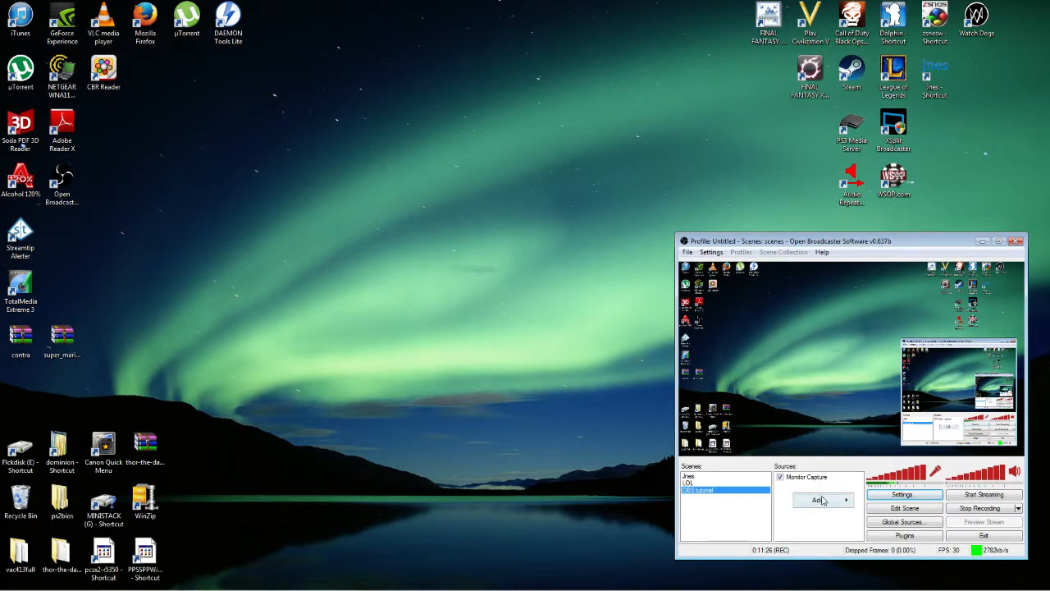
mouse_move(829, 504)
click(825, 501)
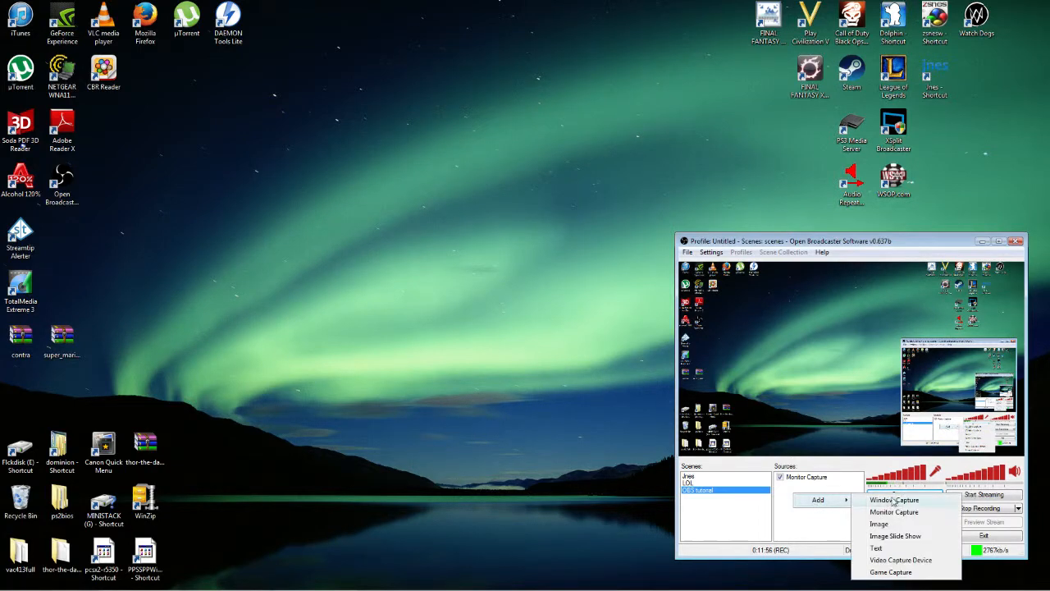
click(893, 525)
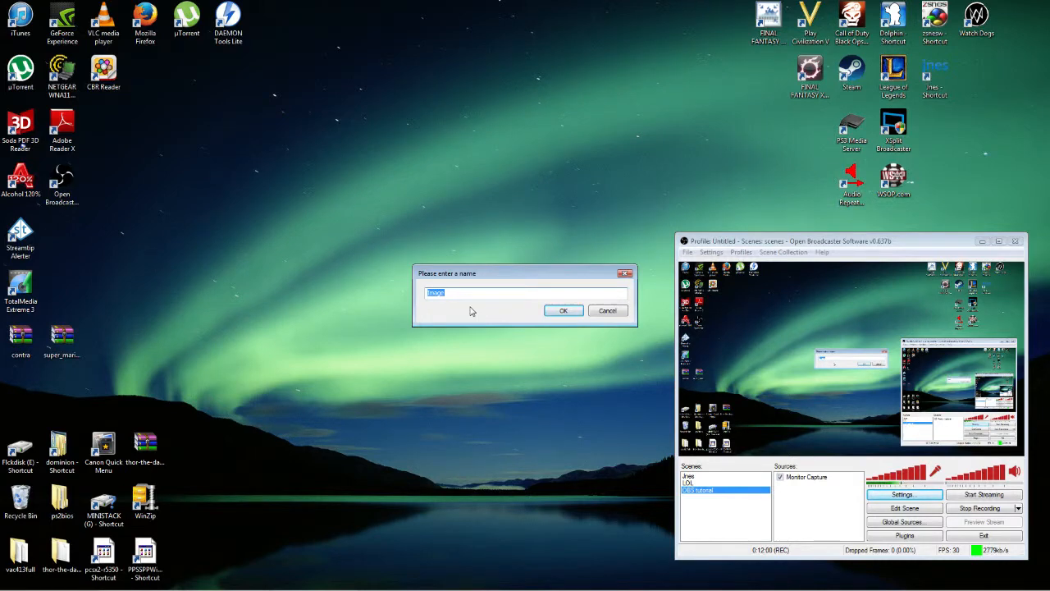
text(l)
click(563, 310)
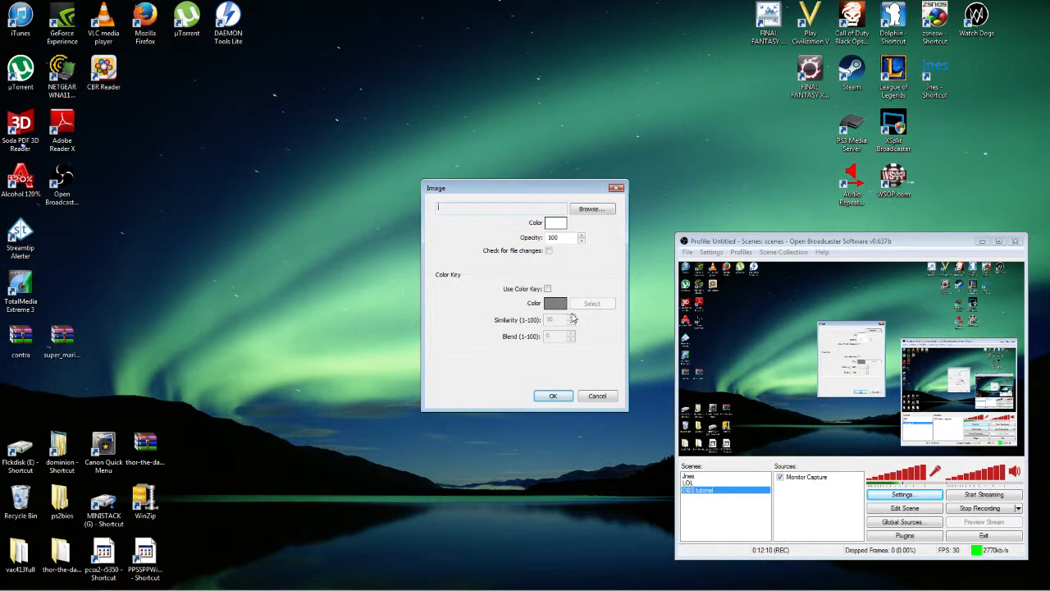
click(594, 209)
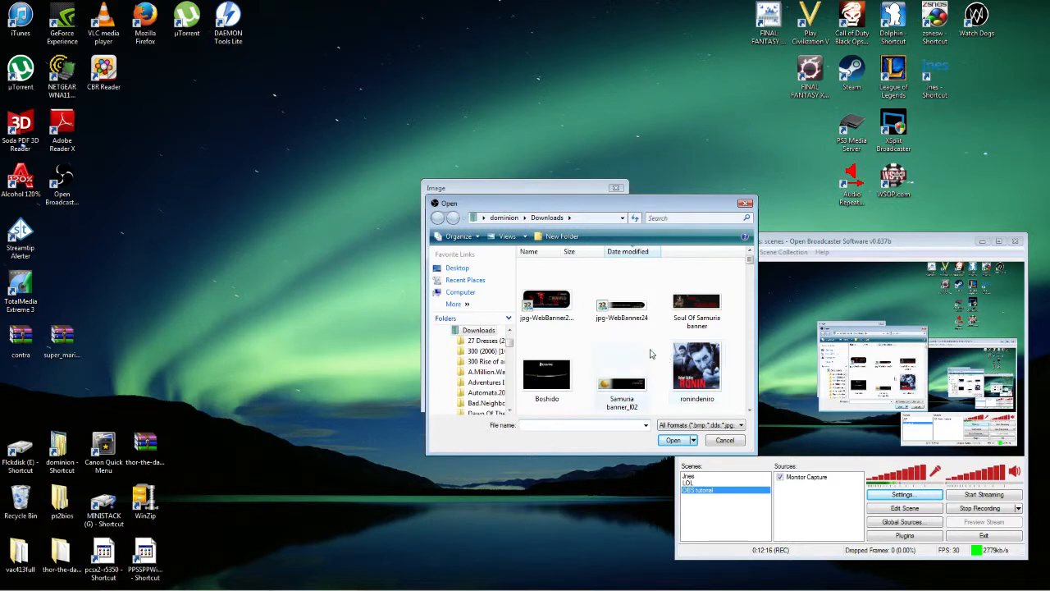
click(564, 303)
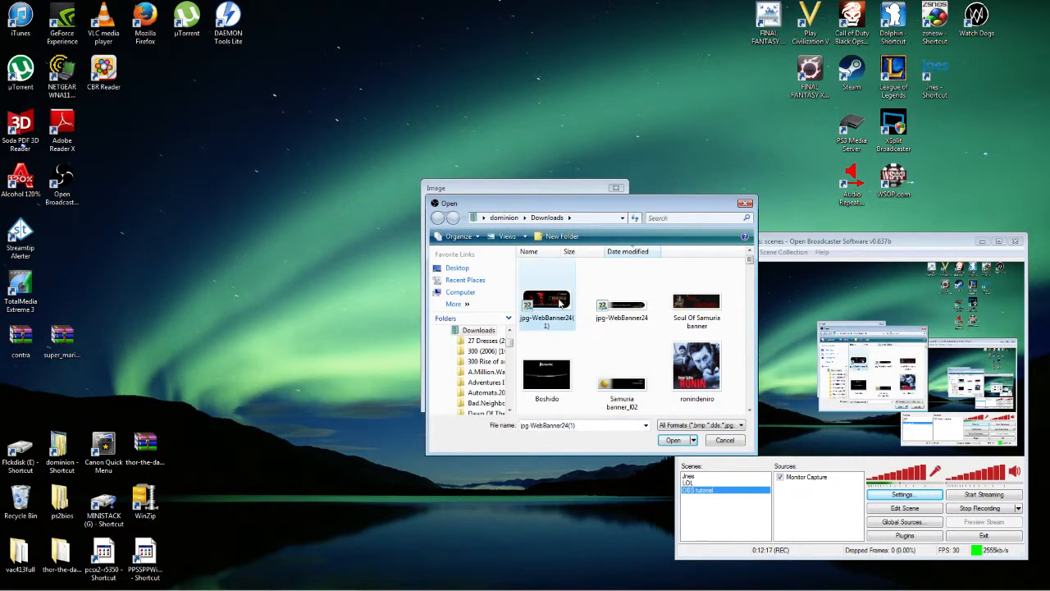
click(673, 441)
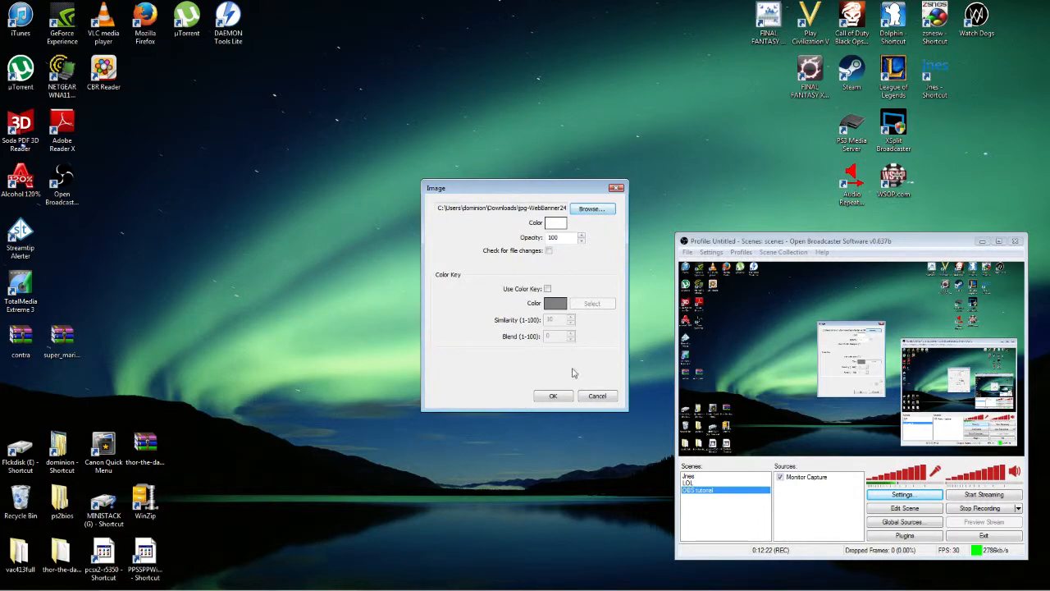
click(545, 398)
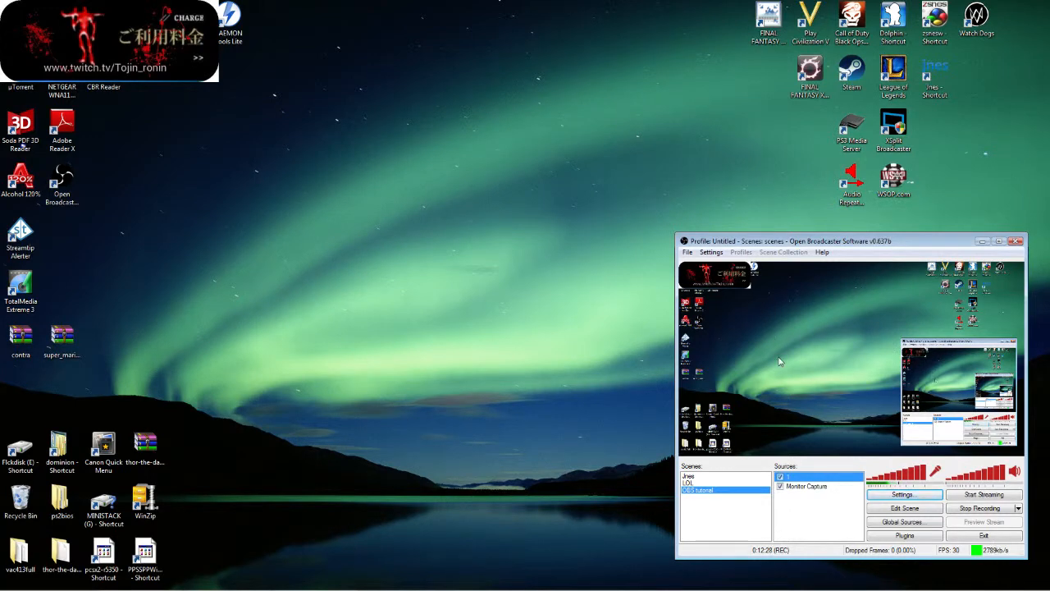
- Add an Image Slide Show source with multiple Downloads images, including jpg-WebBanner24, Soul Of Samuria banner and ronindeniro
right_click(798, 503)
mouse_move(820, 511)
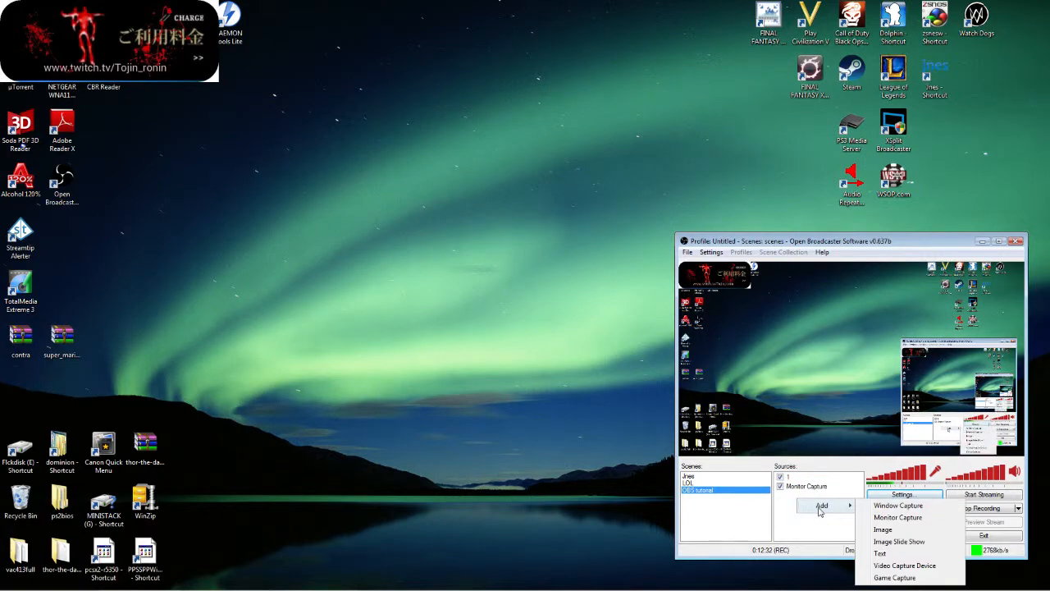
click(898, 541)
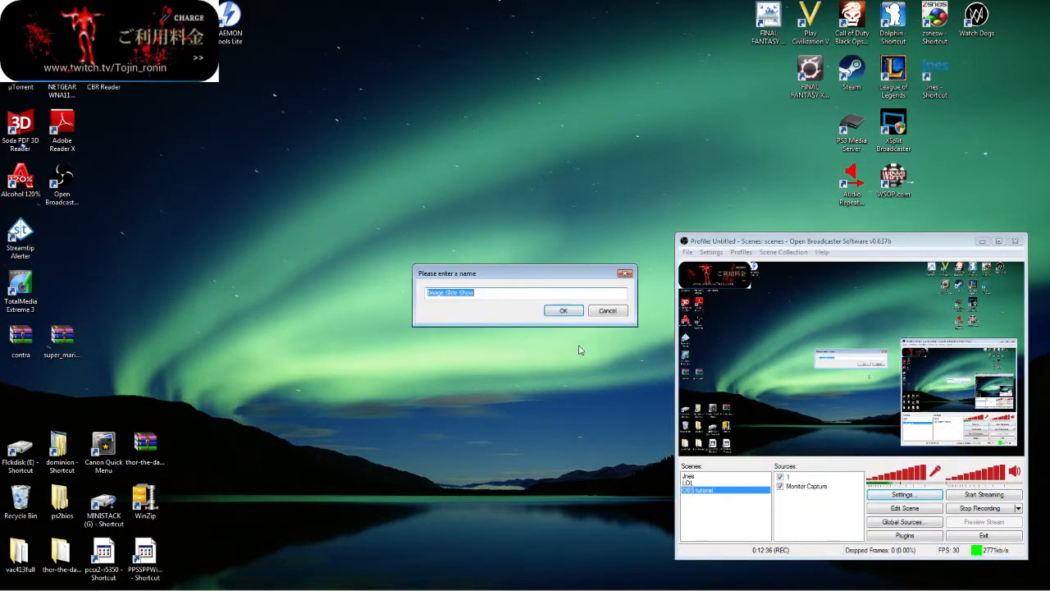
click(565, 311)
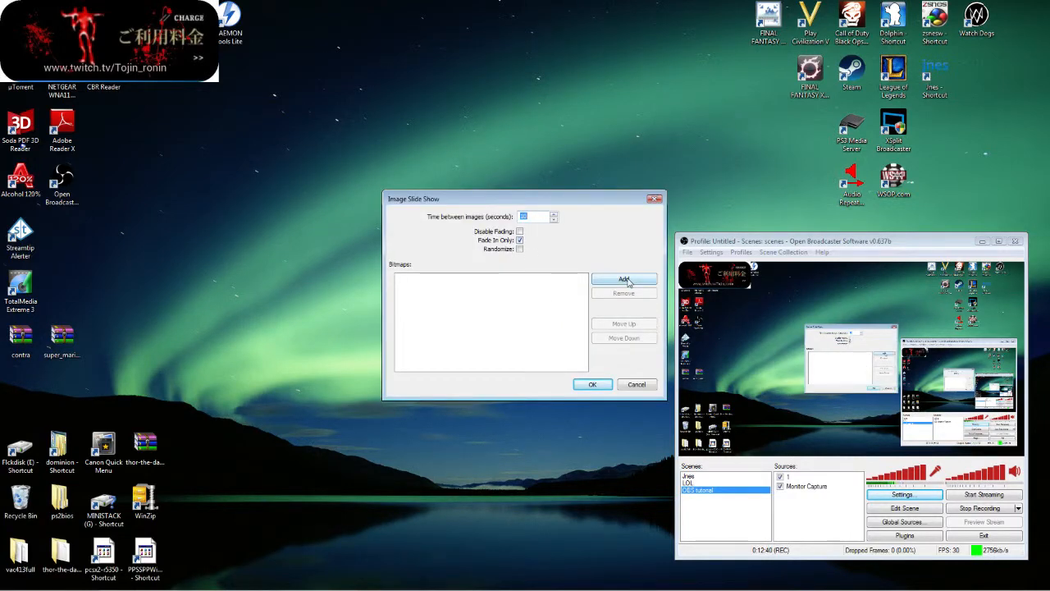
click(624, 279)
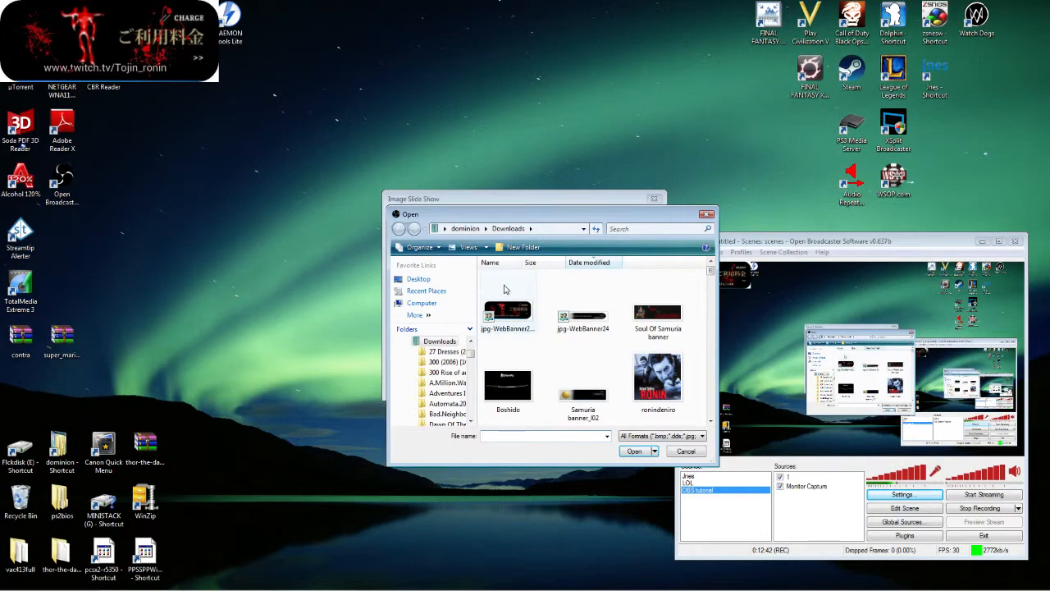
click(505, 289)
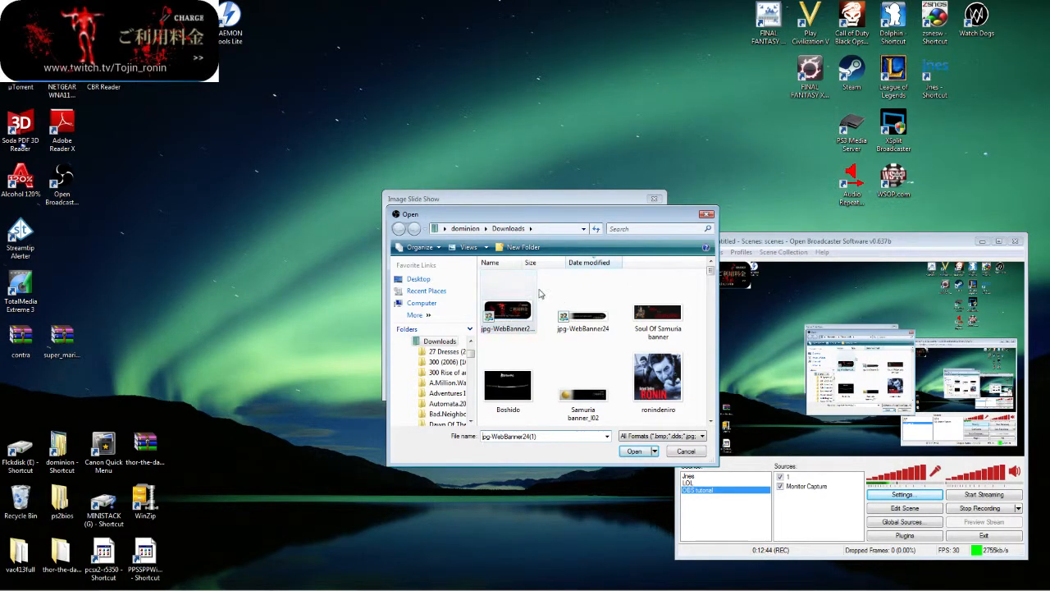
drag(543, 278, 664, 306)
click(635, 452)
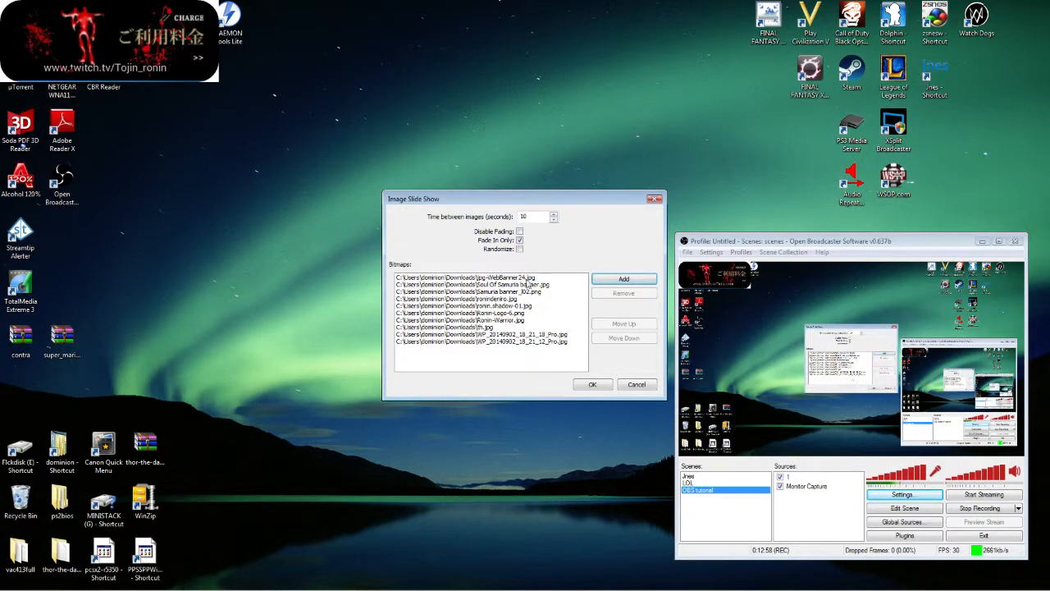
click(593, 386)
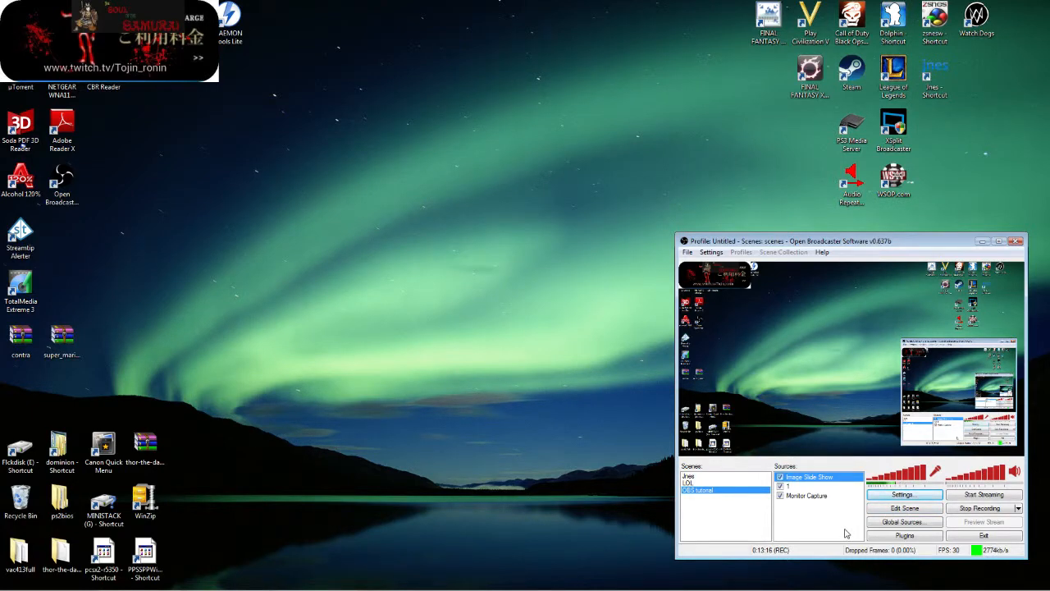
- Center the Image Slide Show source on the screen
right_click(814, 482)
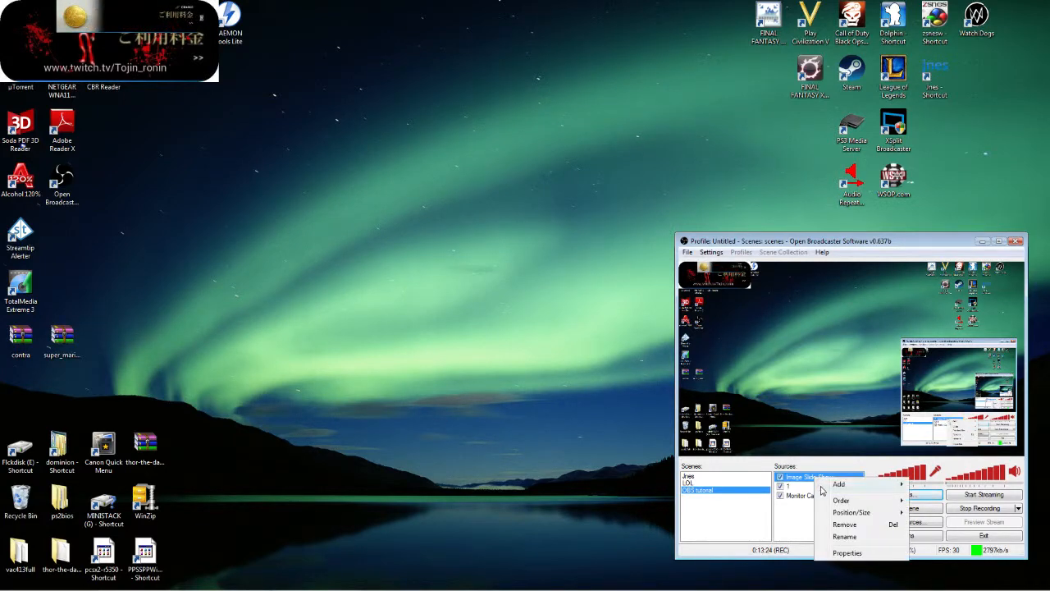
mouse_move(859, 516)
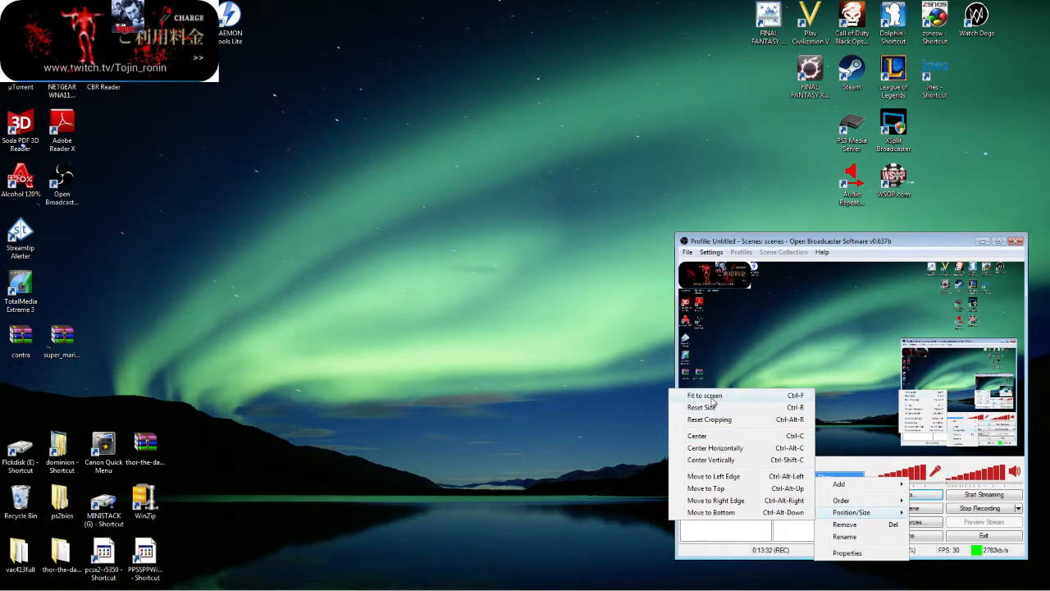
click(711, 435)
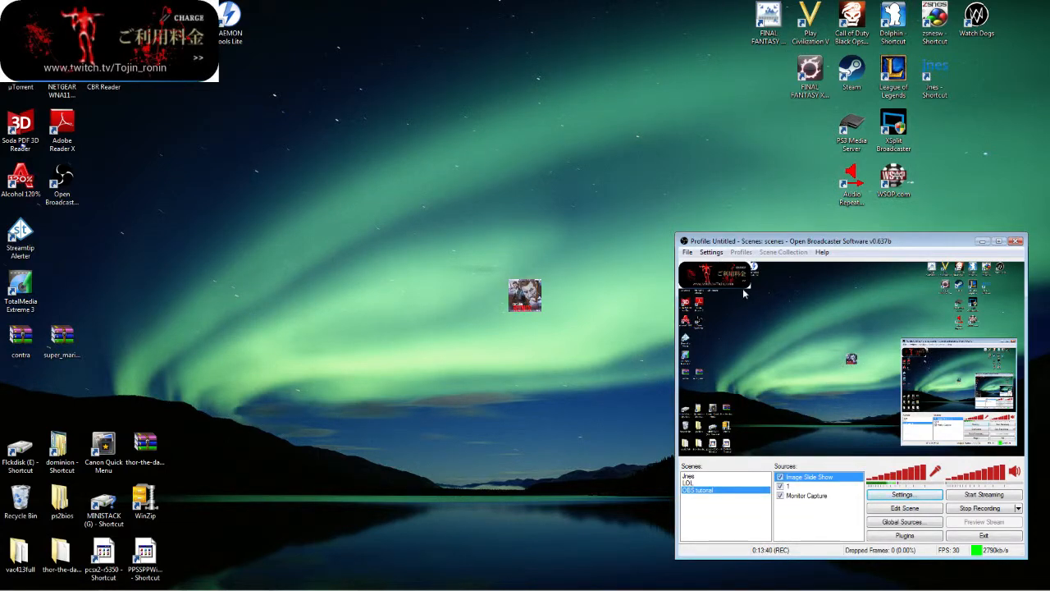
- Center the banner image source 1 horizontally in the scene
click(791, 487)
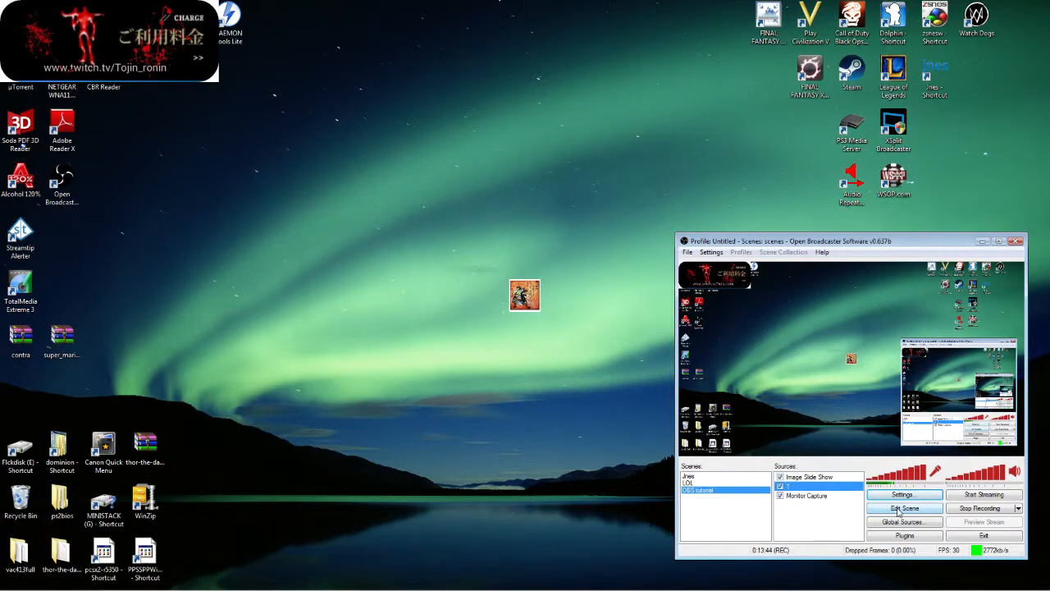
right_click(818, 490)
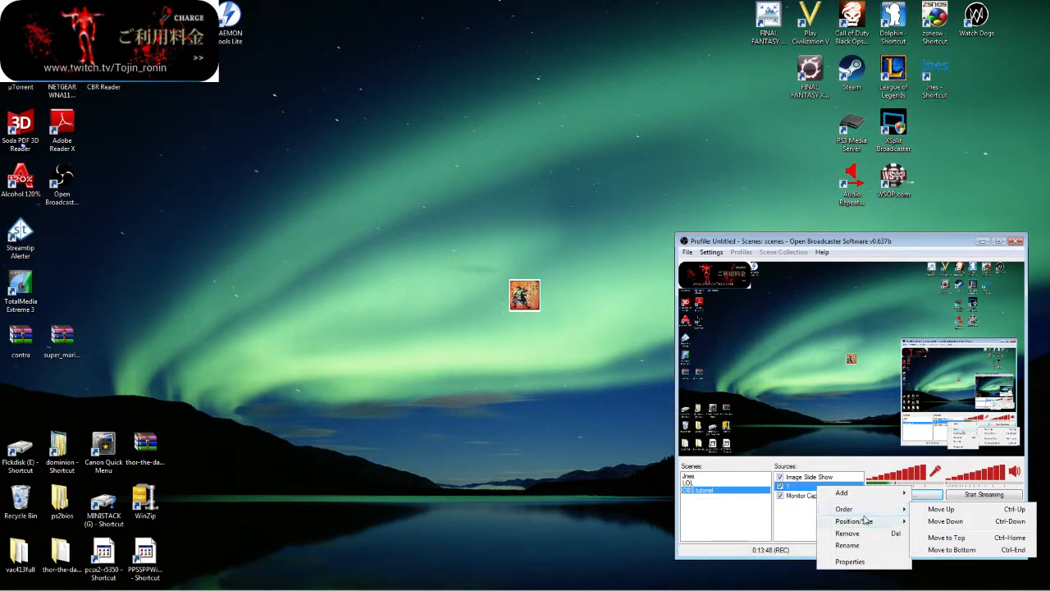
mouse_move(854, 522)
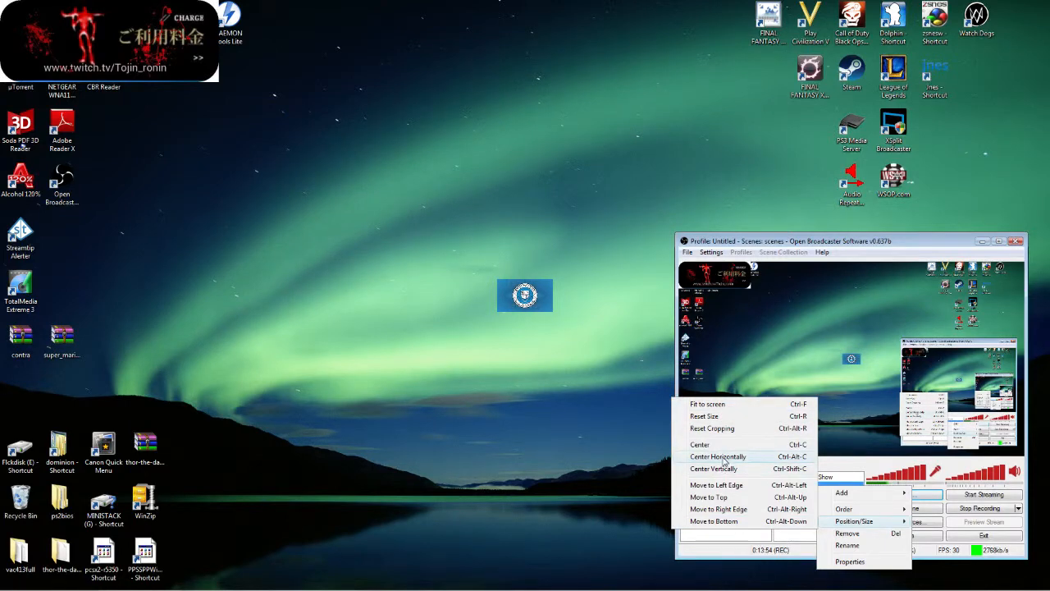
click(724, 457)
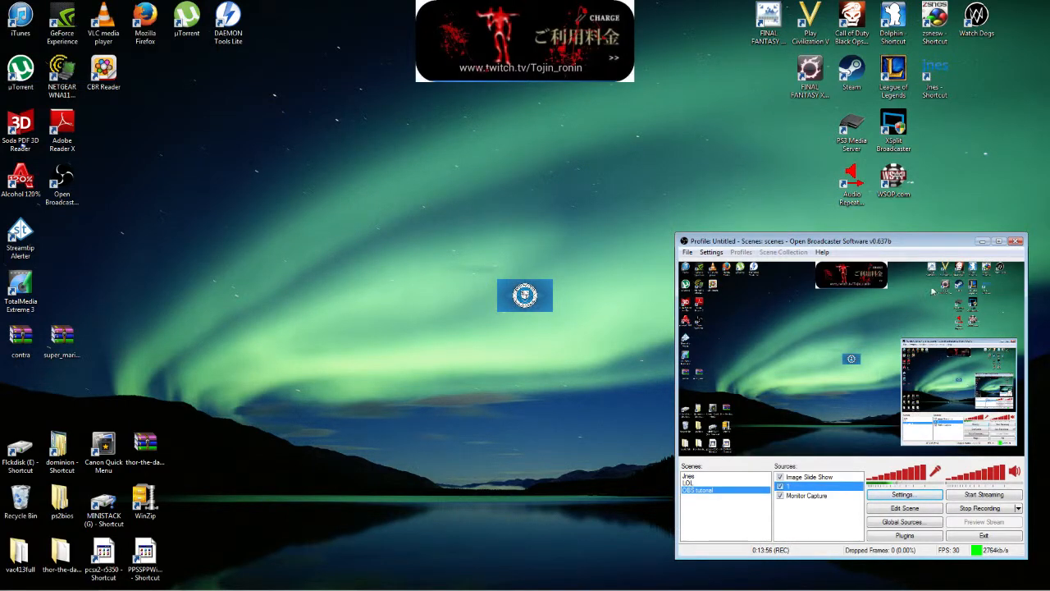